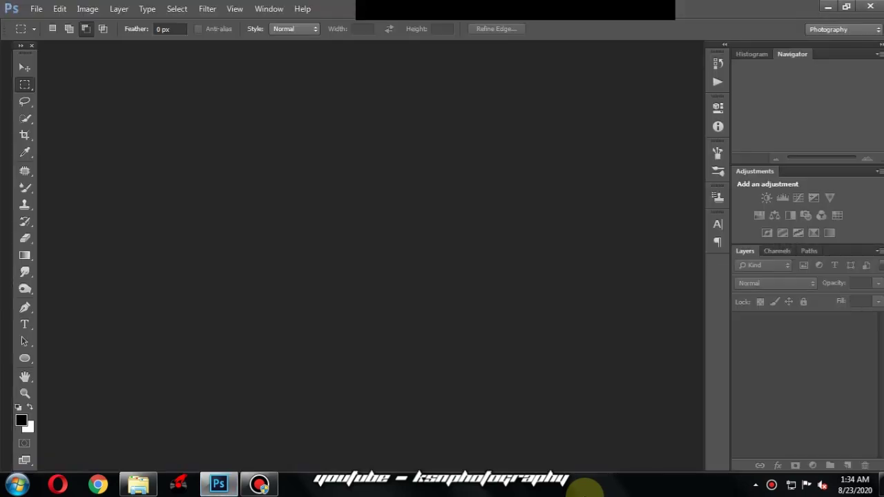
Step: Open the 'before Retouch' photo from the Retouch folder on the Desktop
{"action": "left_click", "coordinate": [27, 9]}
{"action": "left_click", "coordinate": [61, 36]}
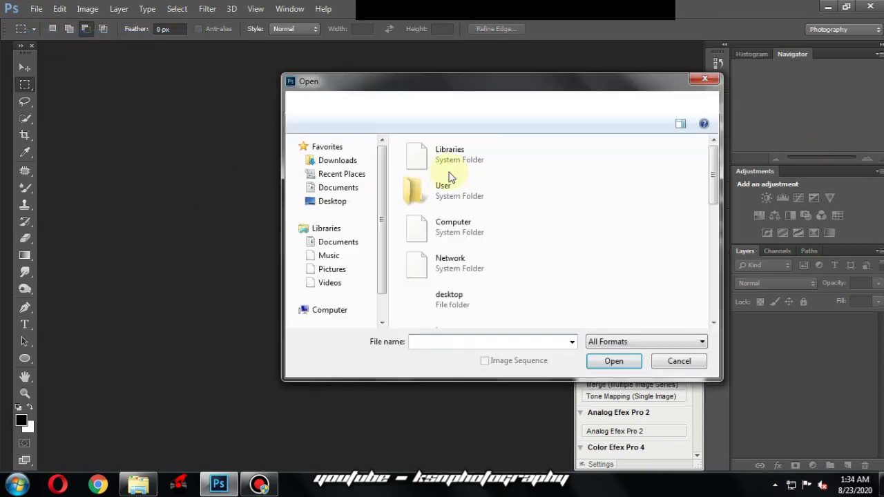
{"action": "left_click_drag", "start_coordinate": [718, 174], "coordinate": [718, 214]}
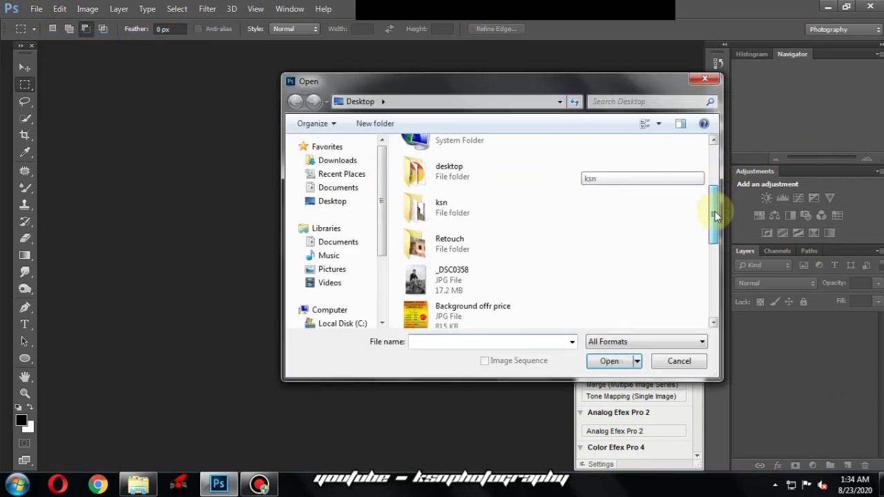
{"action": "left_click", "coordinate": [452, 252]}
{"action": "double_click", "coordinate": [453, 253]}
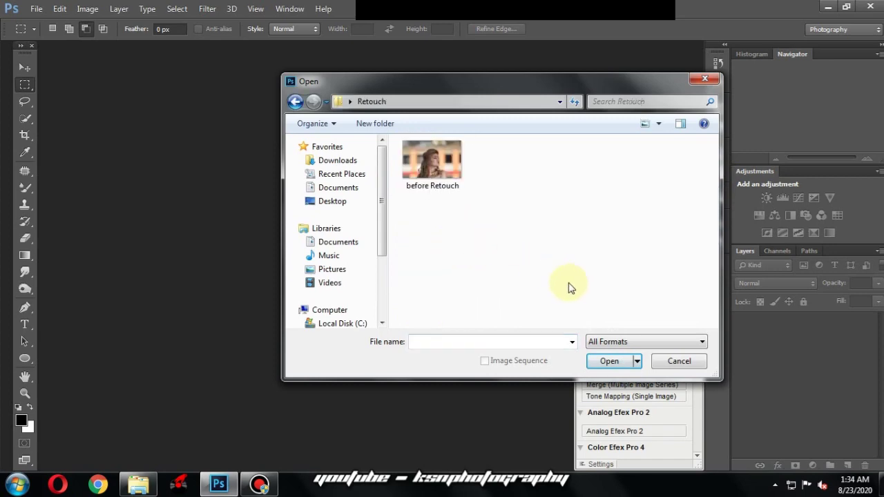
{"action": "left_click", "coordinate": [627, 363]}
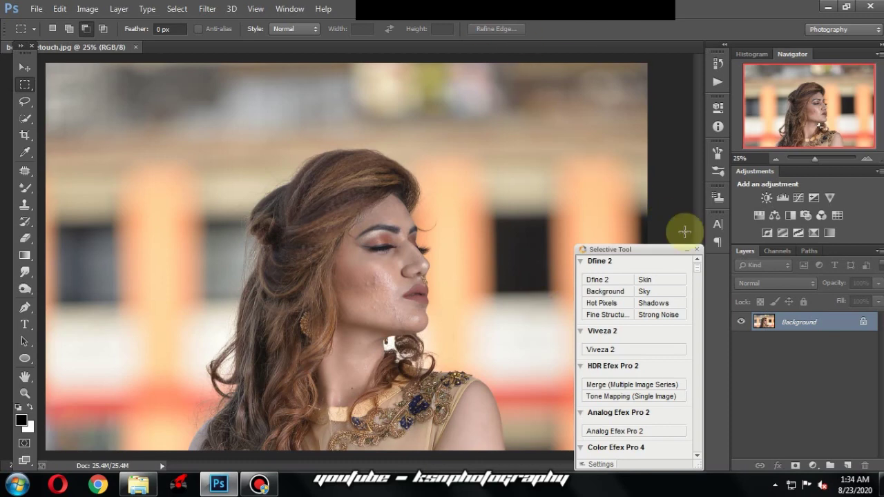
Step: Close the plug-in shortcuts panel, zoom into the face's blemishes, then zoom back out to the whole photo
{"action": "left_click", "coordinate": [695, 251]}
{"action": "left_click", "coordinate": [25, 102]}
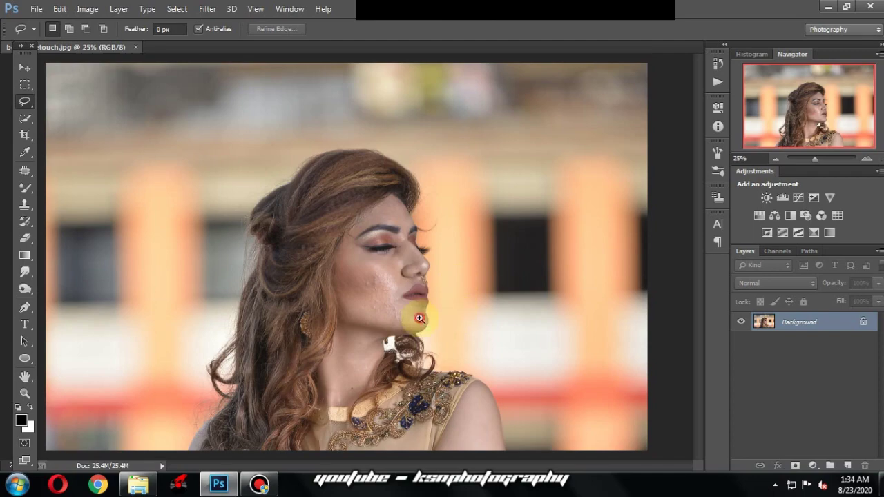
{"action": "left_click", "coordinate": [352, 270], "text": "ctrl"}
{"action": "left_click", "coordinate": [352, 270], "text": "ctrl"}
{"action": "left_click", "coordinate": [367, 249], "text": "ctrl"}
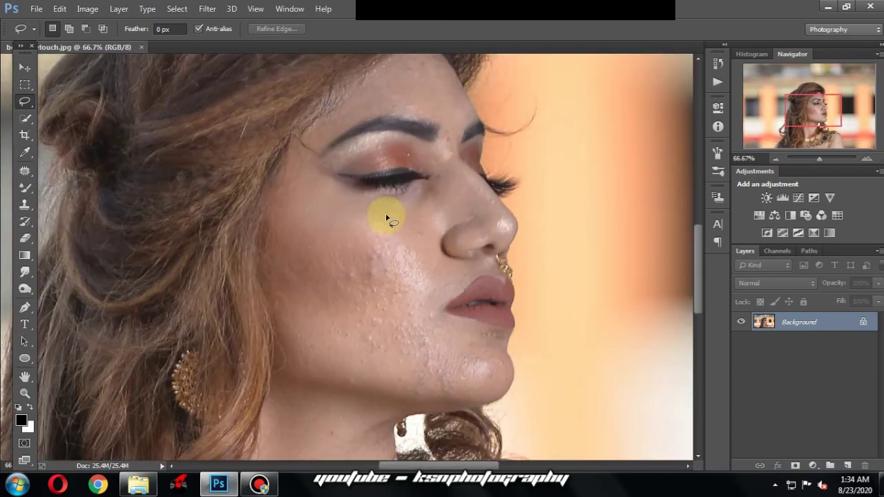
{"action": "key", "text": "ctrl+minus"}
{"action": "key", "text": "ctrl+minus"}
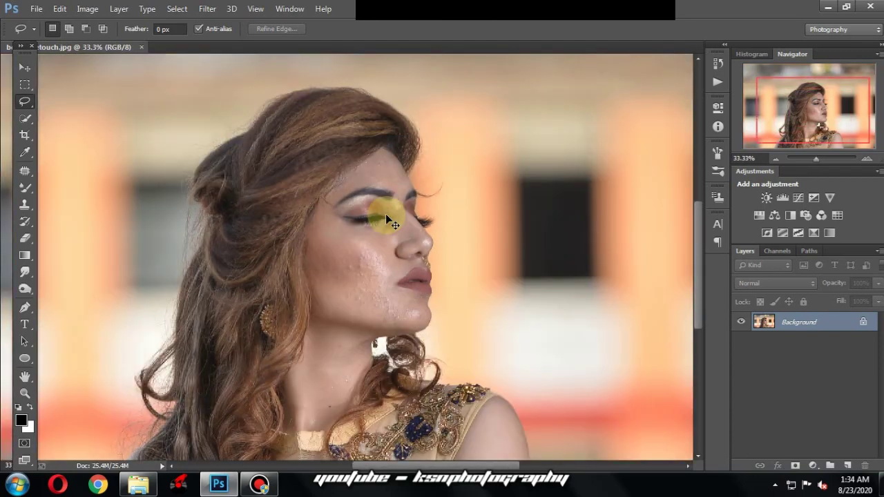
{"action": "key", "text": "ctrl+minus"}
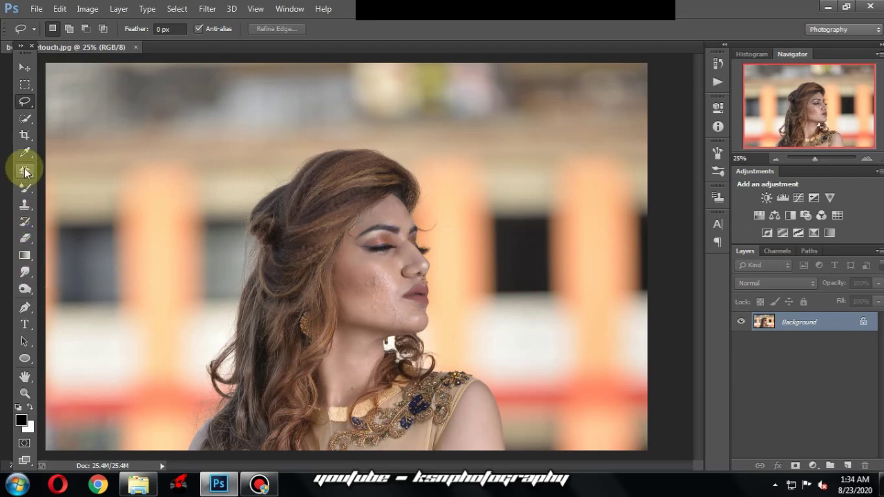
Step: Select the Spot Healing Brush, zoom in on the cheek, and enlarge the brush to 45
{"action": "left_click", "coordinate": [25, 170]}
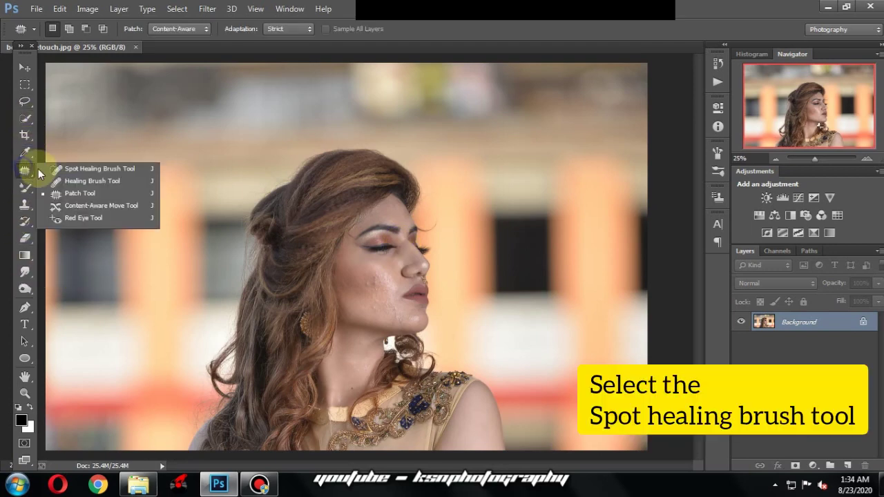
{"action": "left_click", "coordinate": [69, 170]}
{"action": "left_click", "coordinate": [380, 283]}
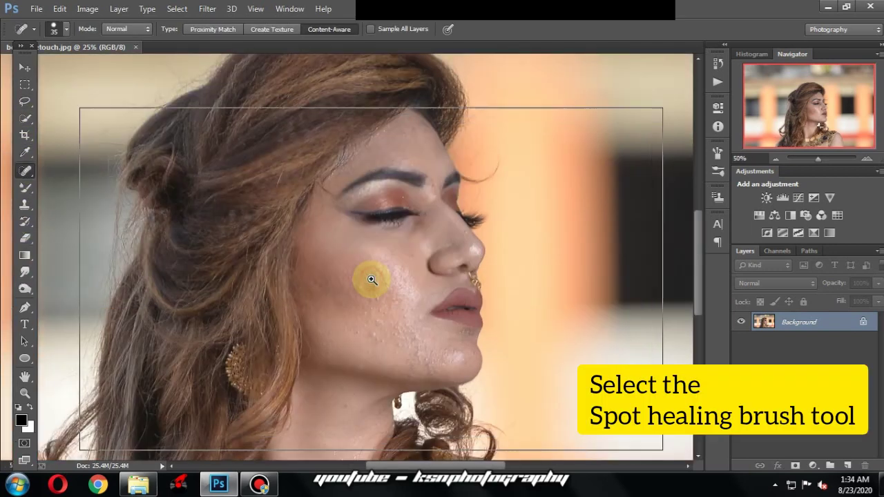
{"action": "left_click", "coordinate": [373, 280]}
{"action": "left_click", "coordinate": [369, 278]}
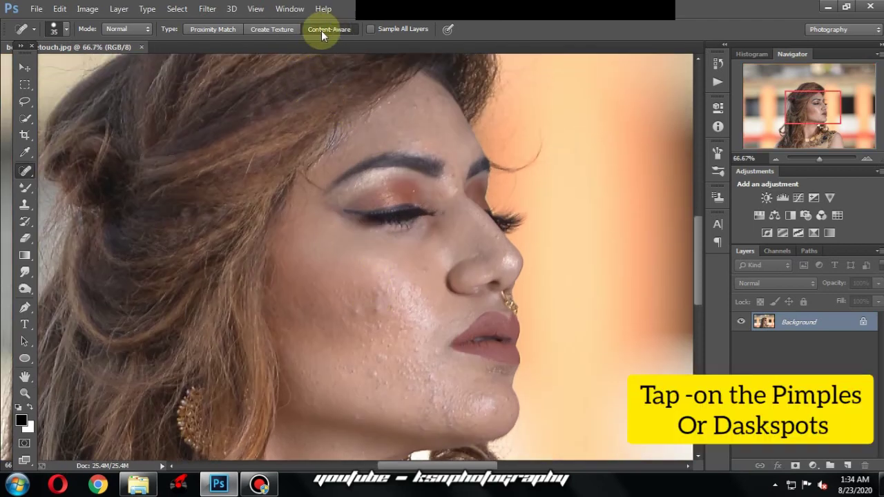
{"action": "scroll", "coordinate": [366, 207], "scroll_direction": "down", "scroll_amount": 2}
{"action": "key", "text": "bracketright"}
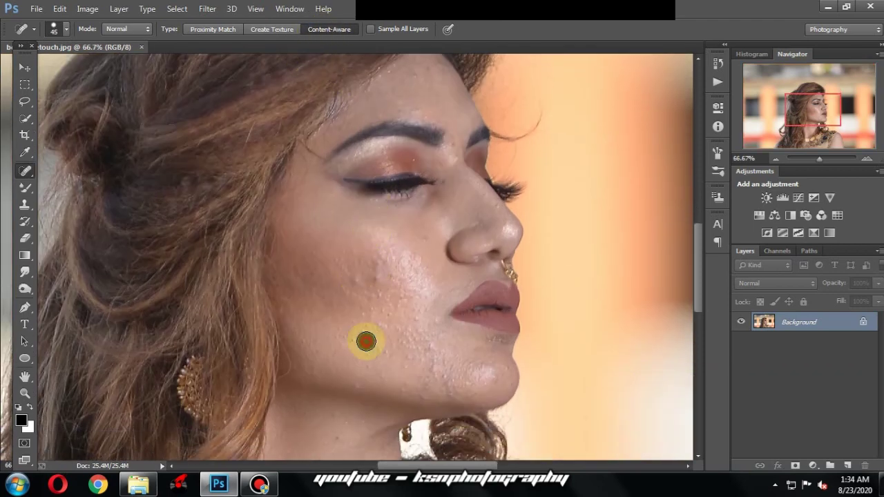
Step: Heal the pimples and spots across the cheek, near the mouth and along the chin
{"action": "left_click", "coordinate": [372, 354]}
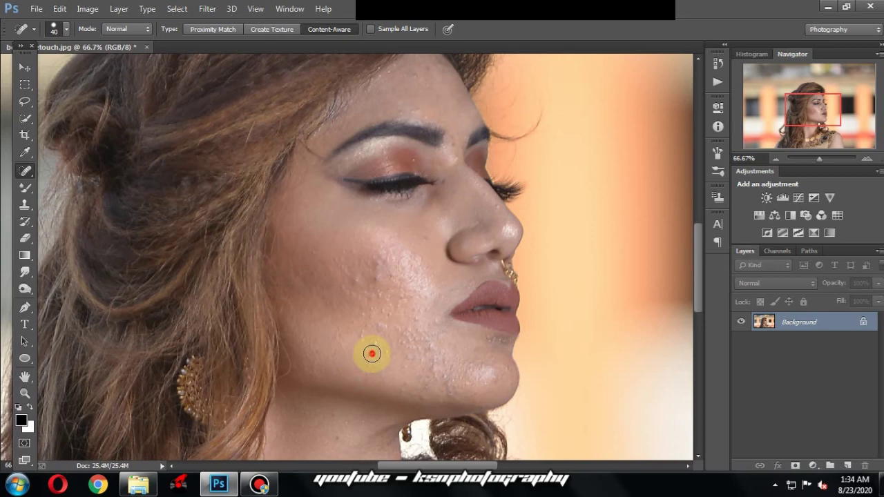
{"action": "key", "text": "bracketright"}
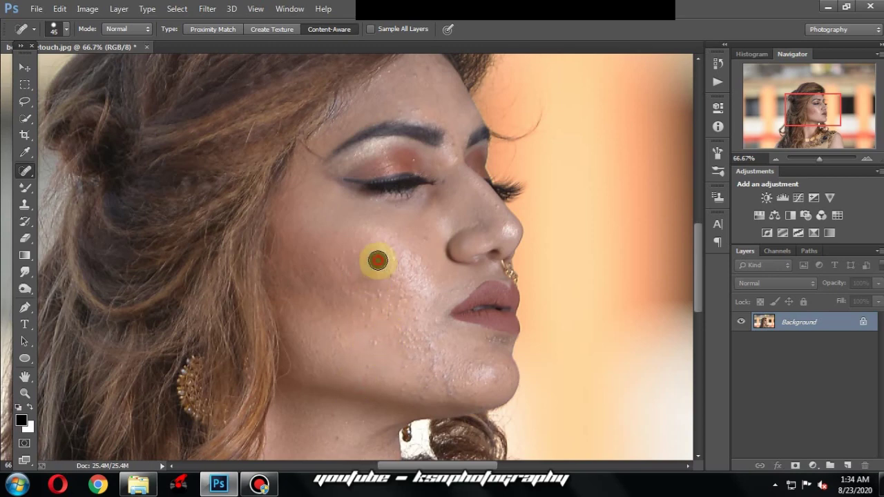
{"action": "left_click", "coordinate": [336, 278]}
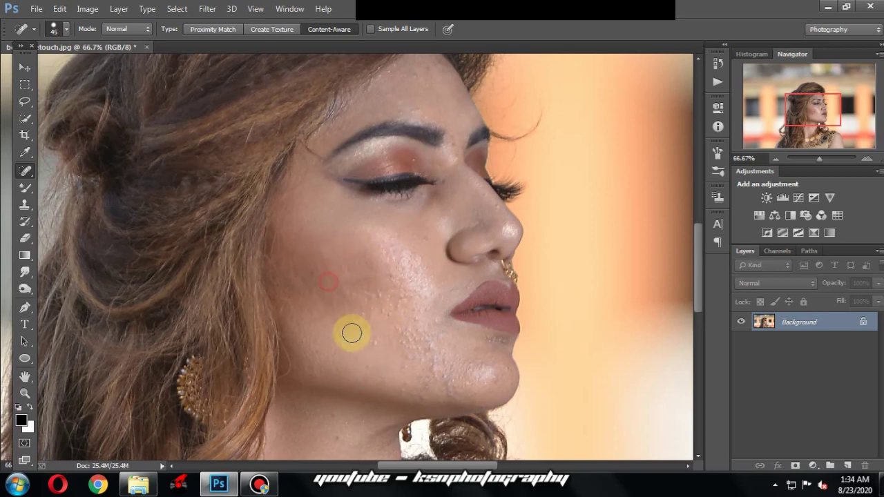
{"action": "left_click", "coordinate": [382, 344]}
{"action": "left_click", "coordinate": [406, 381]}
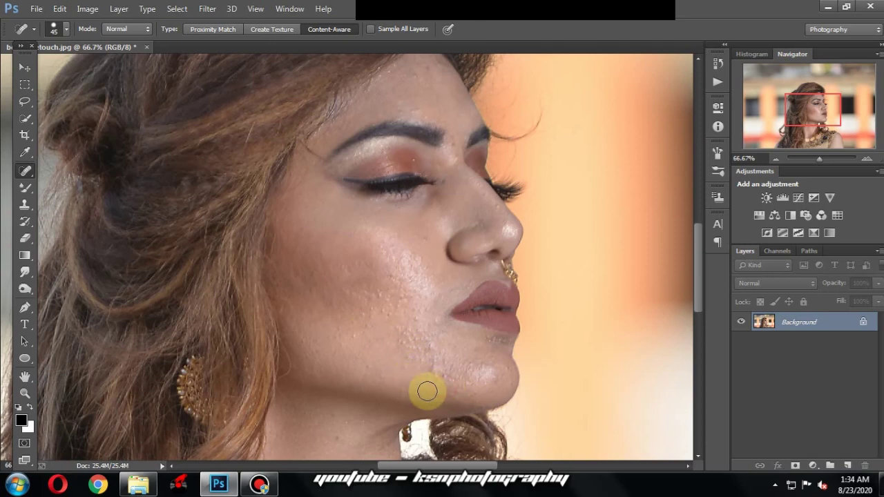
{"action": "left_click", "coordinate": [427, 365]}
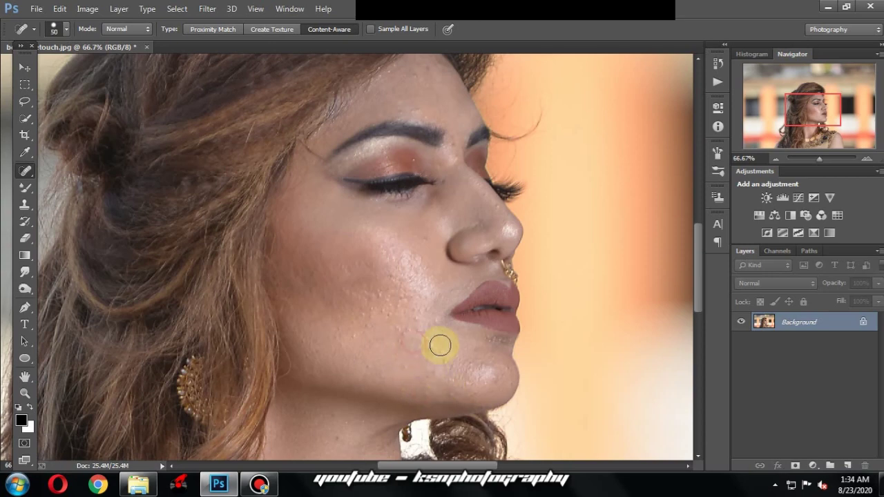
{"action": "left_click", "coordinate": [367, 335]}
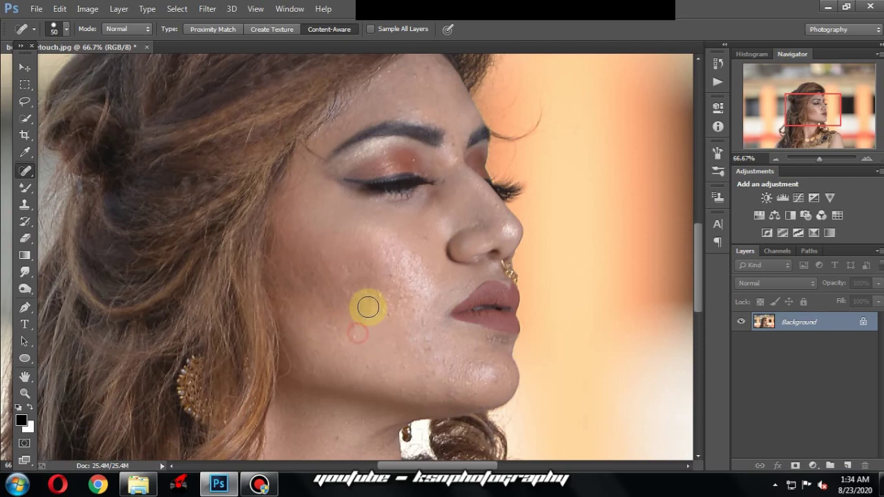
{"action": "left_click", "coordinate": [338, 271]}
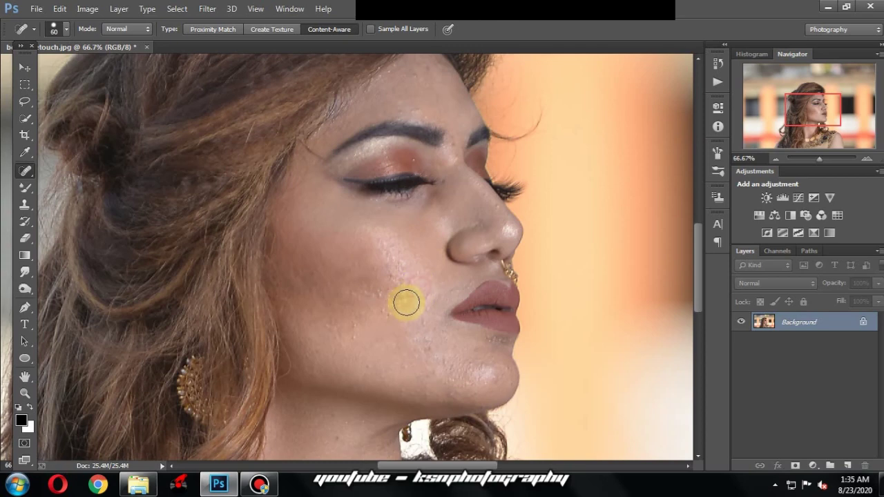
{"action": "left_click", "coordinate": [348, 333]}
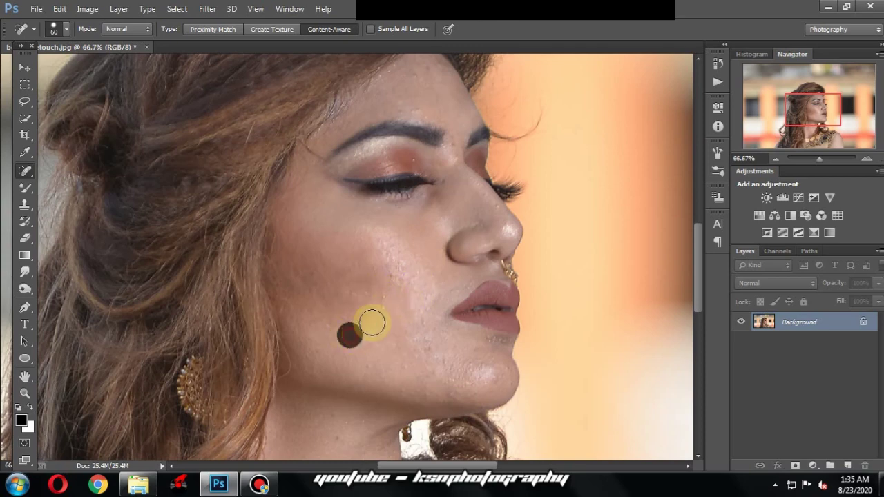
{"action": "left_click", "coordinate": [384, 308]}
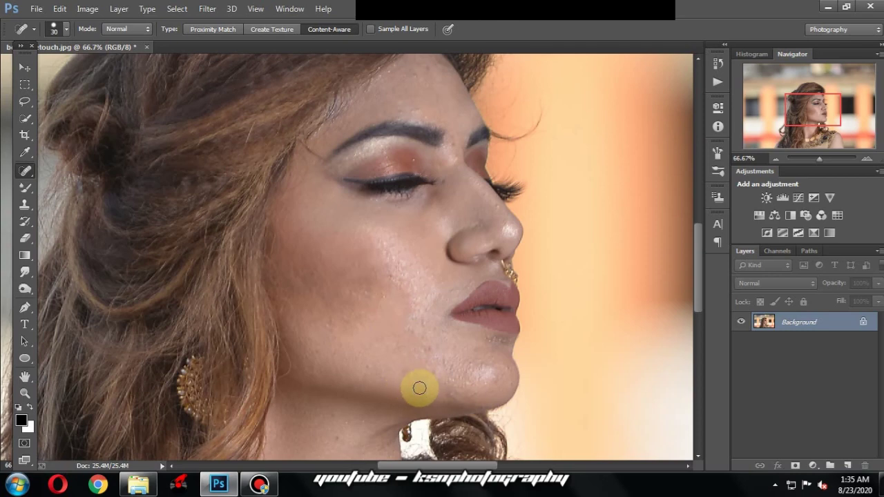
{"action": "left_click", "coordinate": [491, 384]}
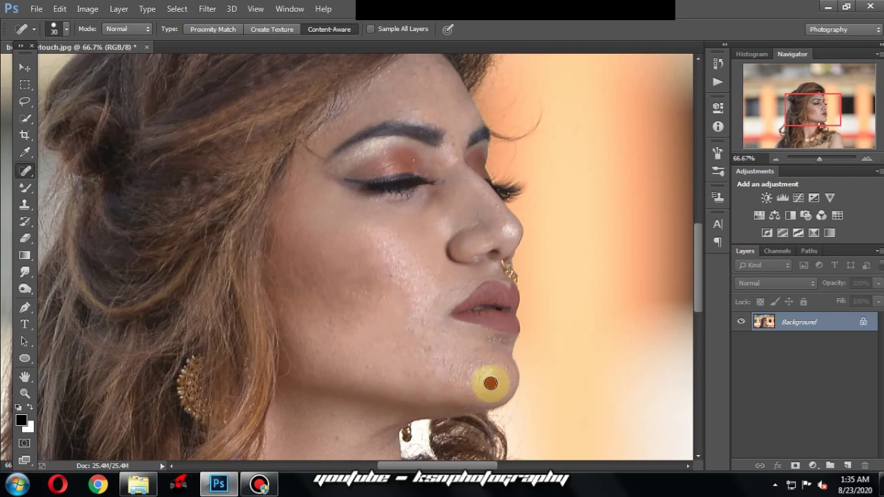
Step: Heal the remaining cheek spot, the eyebrow-to-temple spots, forehead blemishes and the inner eye corner
{"action": "scroll", "coordinate": [473, 311], "scroll_direction": "up", "scroll_amount": 2}
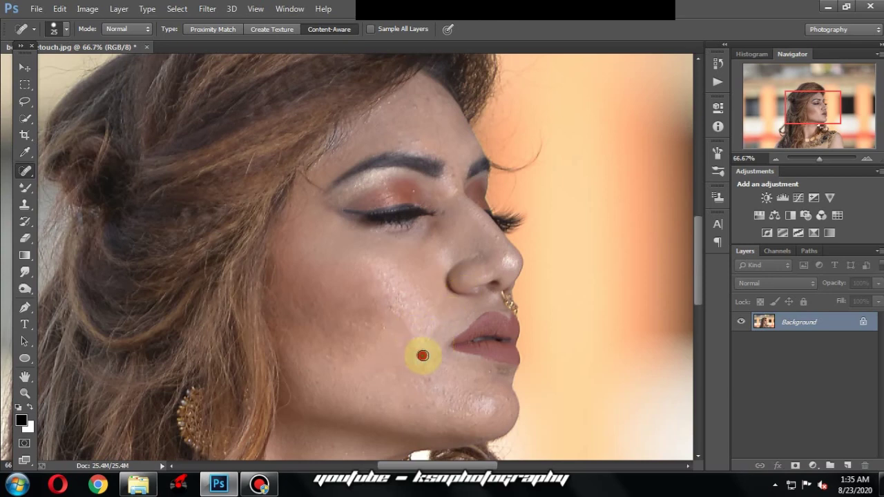
{"action": "left_click", "coordinate": [366, 327]}
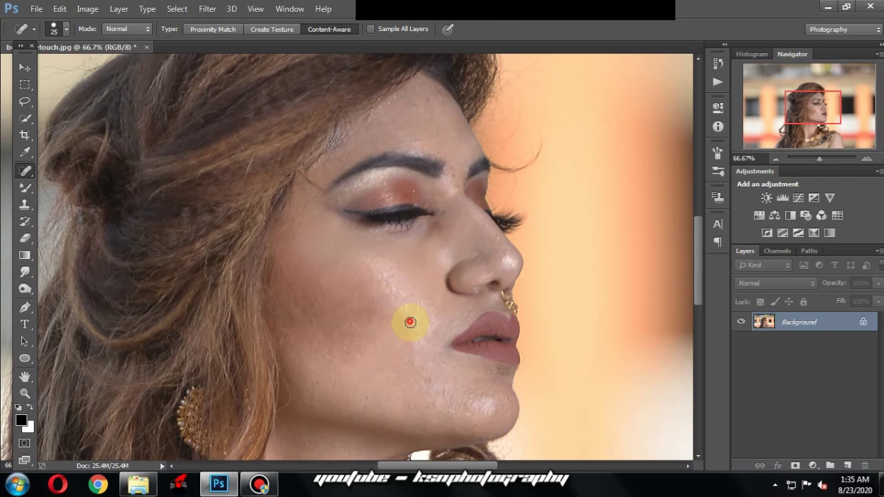
{"action": "scroll", "coordinate": [405, 263], "scroll_direction": "up", "scroll_amount": 2}
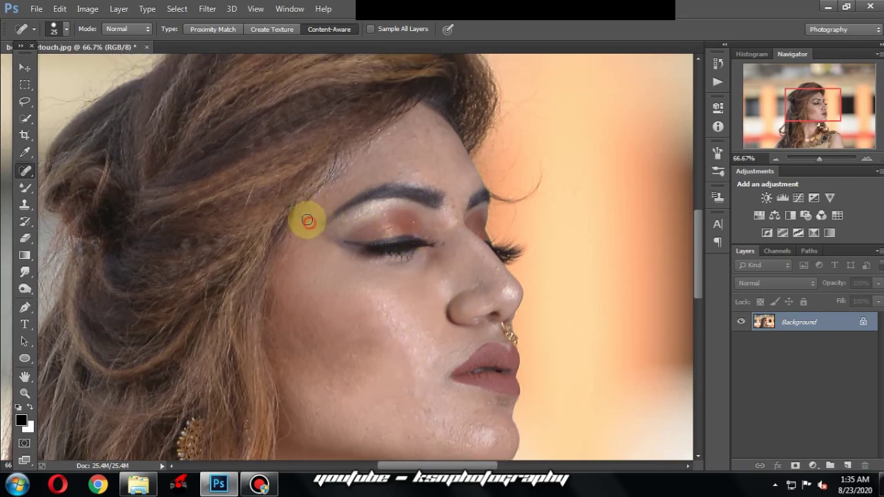
{"action": "left_click_drag", "start_coordinate": [307, 220], "coordinate": [295, 249]}
{"action": "scroll", "coordinate": [280, 339], "scroll_direction": "down", "scroll_amount": 3}
{"action": "scroll", "coordinate": [339, 228], "scroll_direction": "up", "scroll_amount": 4}
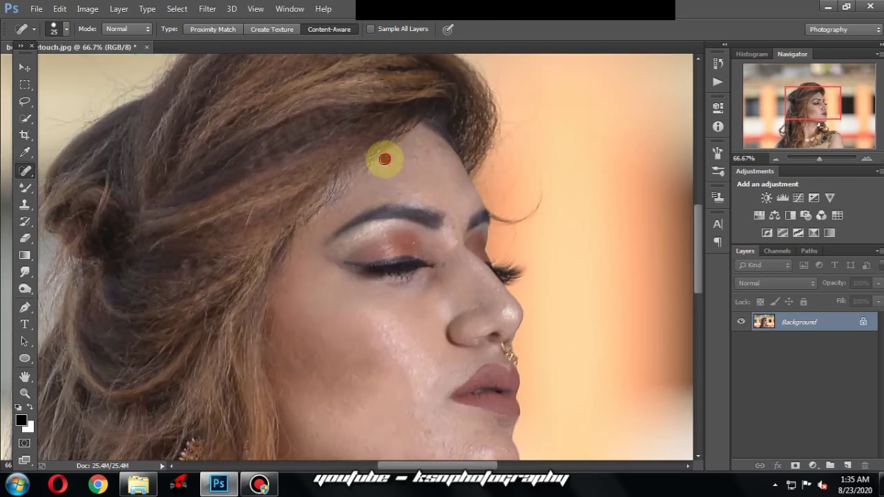
{"action": "left_click_drag", "start_coordinate": [369, 173], "coordinate": [411, 159]}
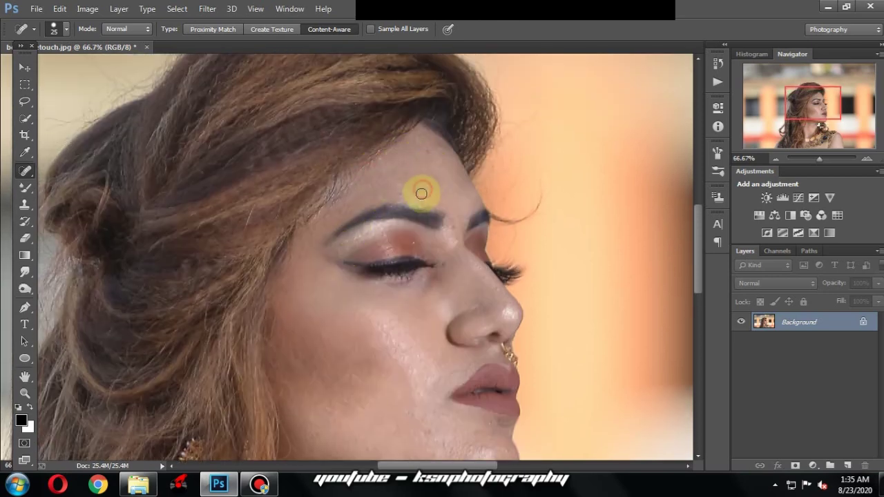
{"action": "left_click_drag", "start_coordinate": [421, 193], "coordinate": [396, 193]}
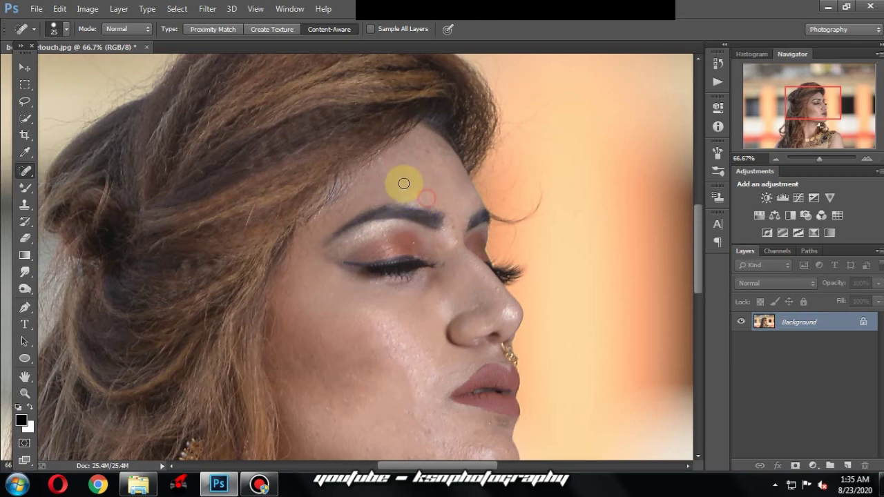
{"action": "left_click", "coordinate": [400, 187]}
{"action": "scroll", "coordinate": [449, 163], "scroll_direction": "down", "scroll_amount": 3}
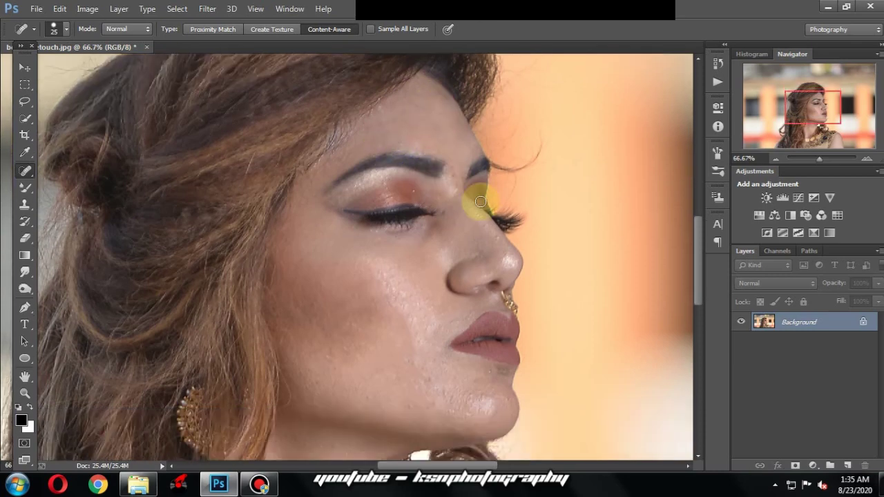
{"action": "left_click", "coordinate": [445, 215]}
{"action": "scroll", "coordinate": [493, 255], "scroll_direction": "down", "scroll_amount": 1}
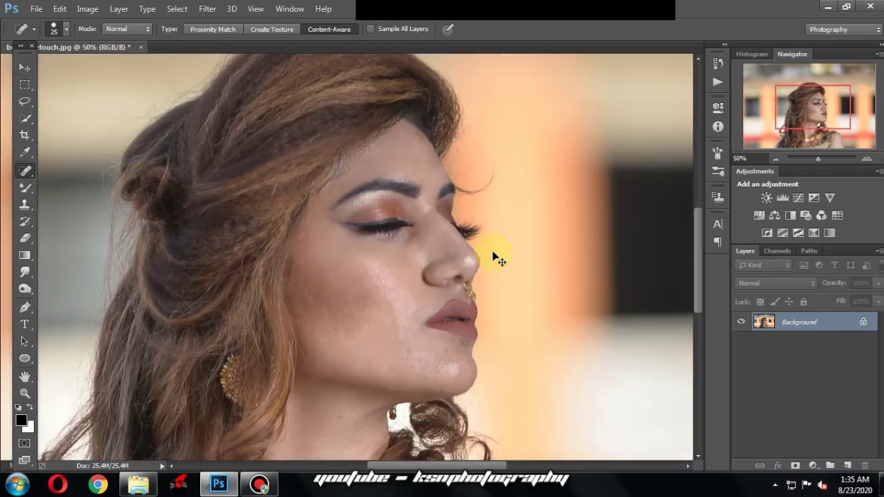
{"action": "scroll", "coordinate": [493, 255], "scroll_direction": "down", "scroll_amount": 1}
{"action": "scroll", "coordinate": [494, 255], "scroll_direction": "down", "scroll_amount": 1}
{"action": "scroll", "coordinate": [494, 255], "scroll_direction": "down", "scroll_amount": 1}
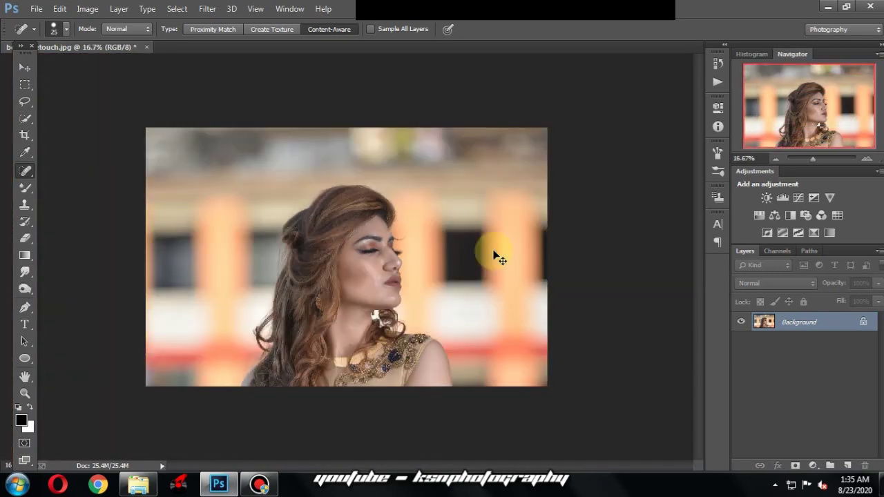
{"action": "left_click", "coordinate": [25, 68]}
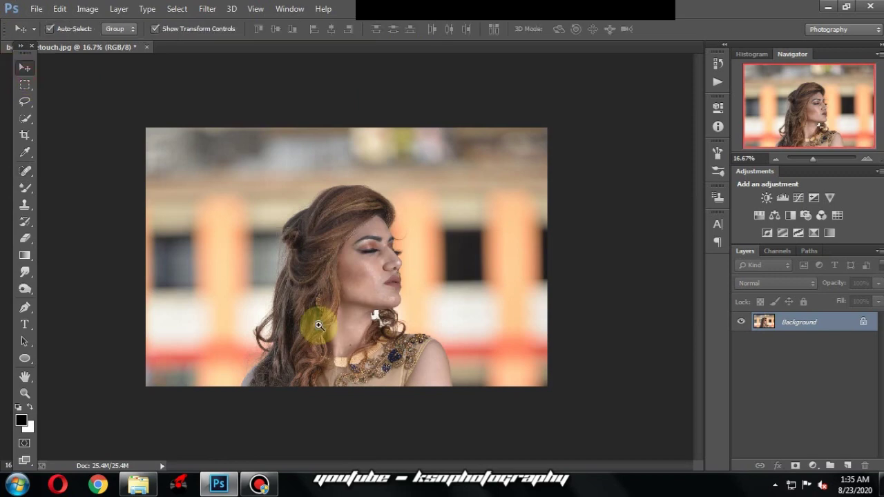
{"action": "left_click_drag", "start_coordinate": [381, 274], "coordinate": [381, 273]}
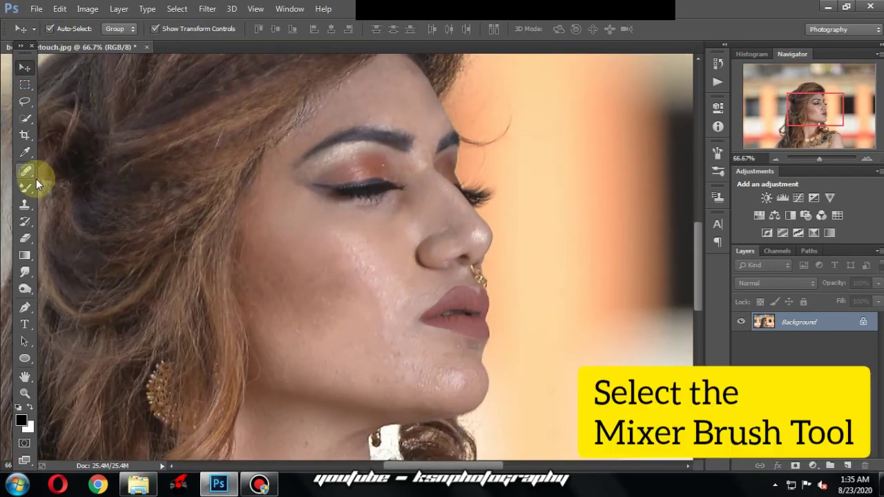
Step: Switch to the Mixer Brush with Wet set to 14% and brush size 80
{"action": "left_click", "coordinate": [25, 188]}
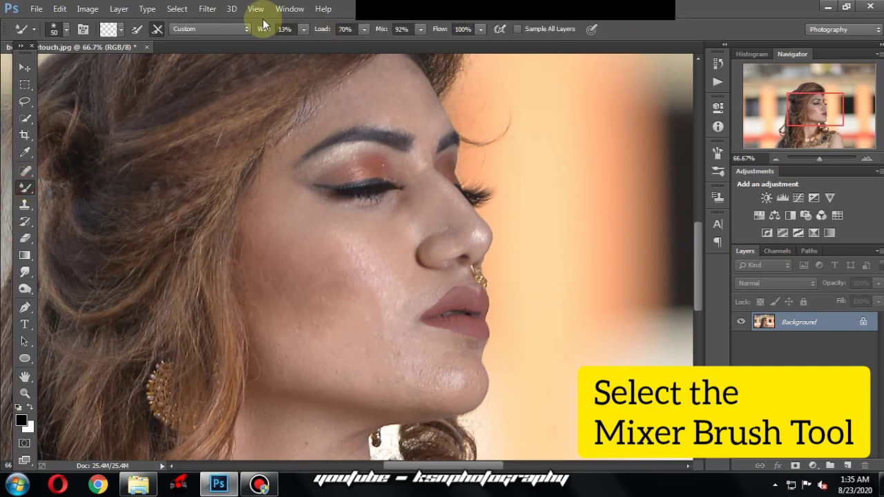
{"action": "left_click_drag", "start_coordinate": [265, 32], "coordinate": [267, 32]}
{"action": "scroll", "coordinate": [346, 207], "scroll_direction": "up", "scroll_amount": 2}
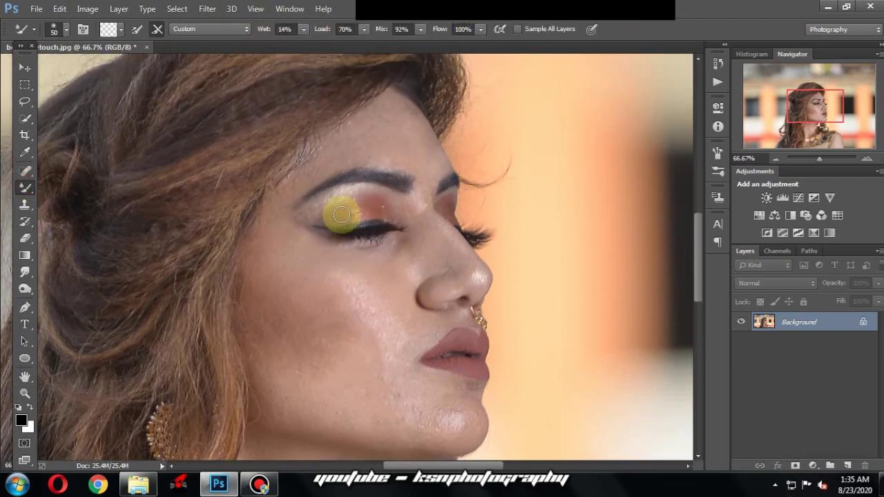
{"action": "scroll", "coordinate": [376, 339], "scroll_direction": "up", "scroll_amount": 1}
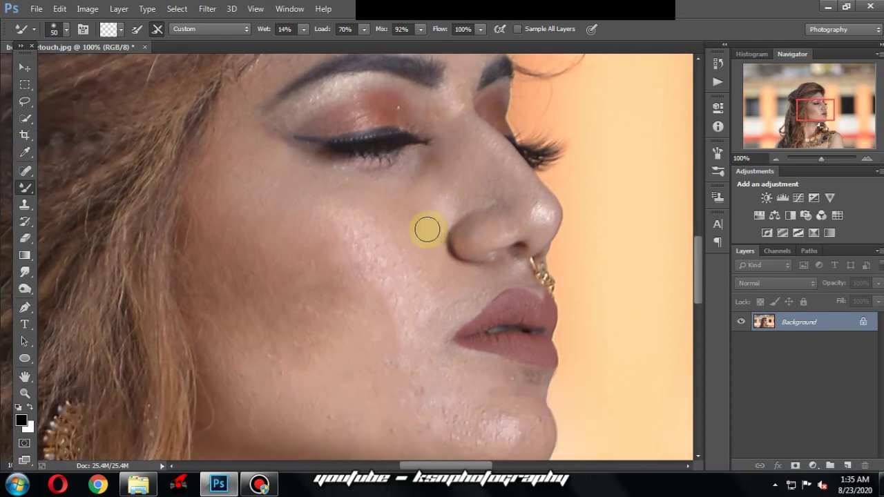
{"action": "scroll", "coordinate": [416, 187], "scroll_direction": "down", "scroll_amount": 1}
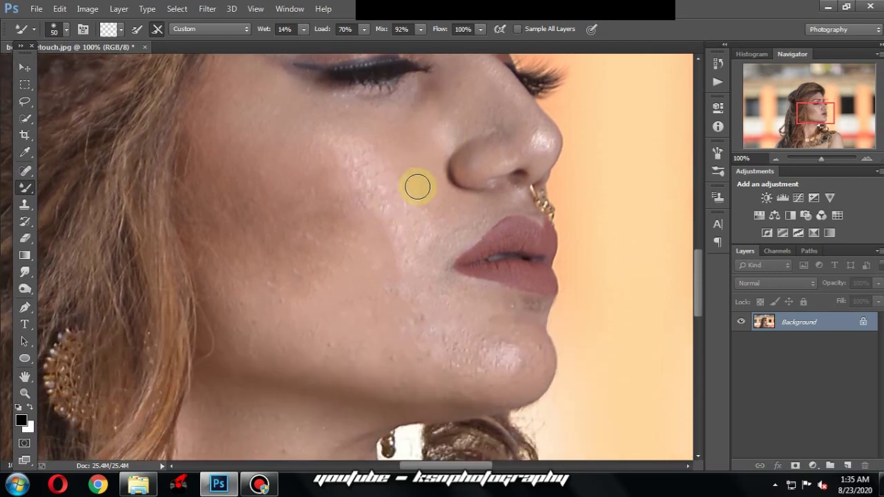
{"action": "key", "text": "bracketright"}
{"action": "key", "text": "bracketright"}
{"action": "key", "text": "bracketright"}
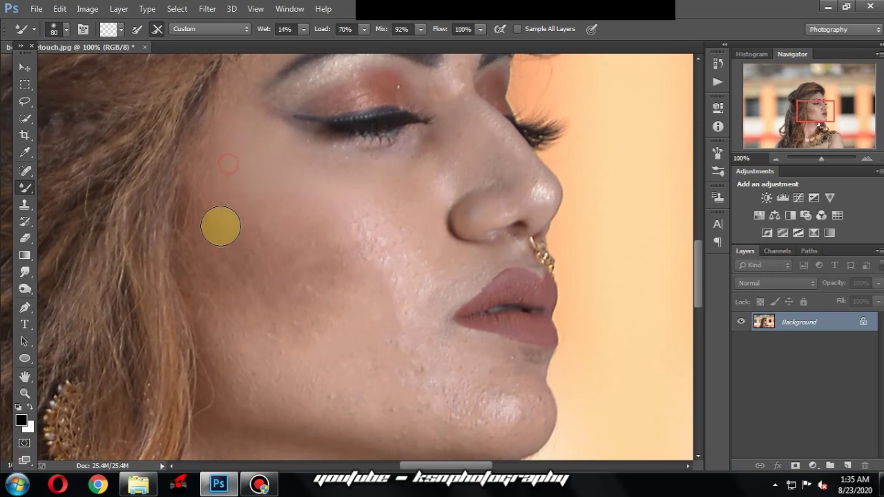
{"action": "key", "text": "bracketright"}
{"action": "key", "text": "bracketright"}
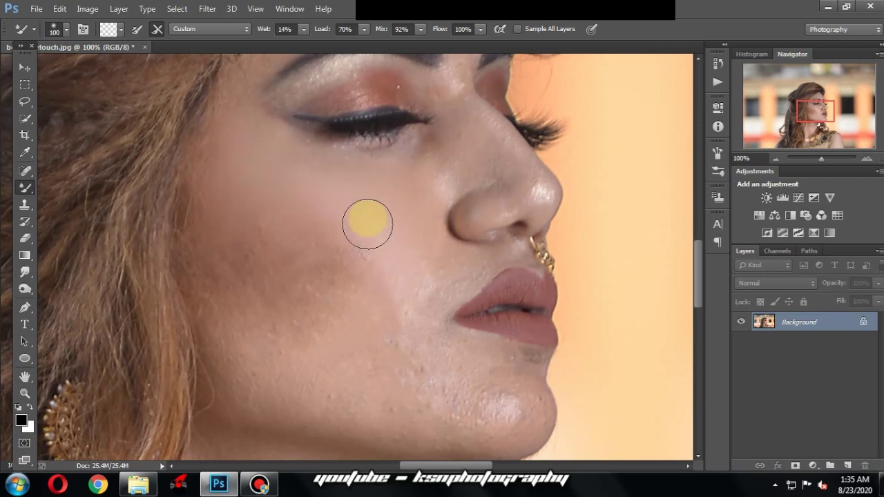
{"action": "key", "text": "bracketleft"}
{"action": "key", "text": "bracketleft"}
{"action": "key", "text": "bracketleft"}
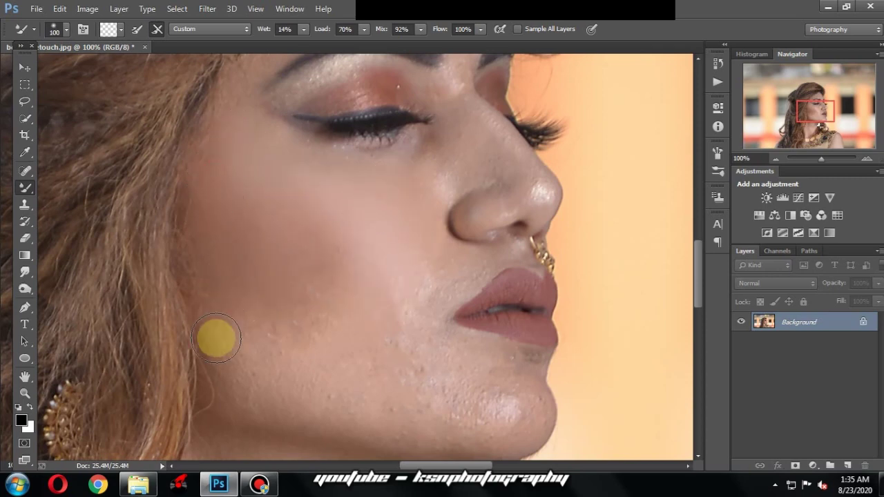
{"action": "key", "text": "bracketright"}
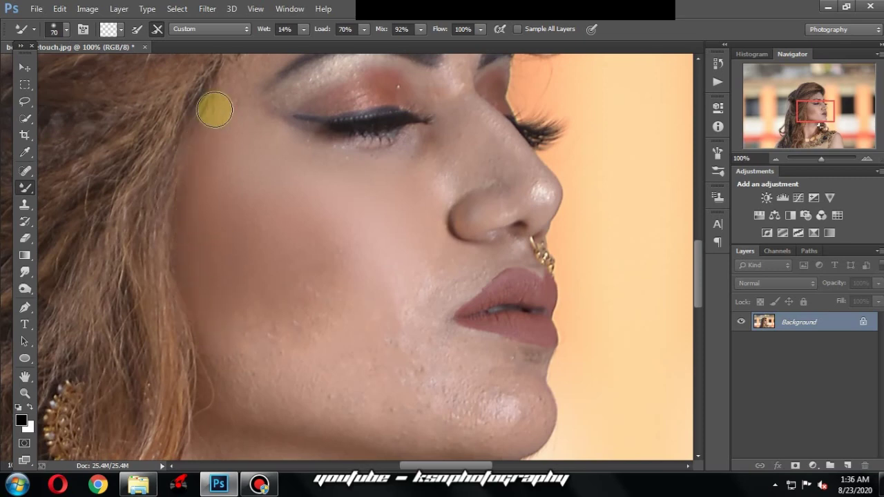
{"action": "scroll", "coordinate": [215, 111], "scroll_direction": "down", "scroll_amount": 2}
Step: Blend the cheek skin and under the eye with brush sizes between 70 and 125
{"action": "left_click", "coordinate": [212, 206]}
{"action": "key", "text": "bracketleft"}
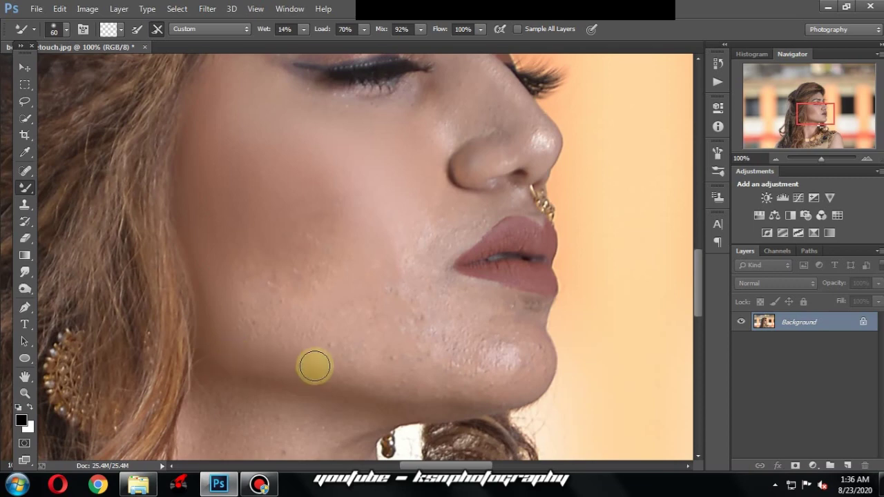
{"action": "key", "text": "bracketright"}
{"action": "key", "text": "bracketright"}
{"action": "key", "text": "bracketright"}
{"action": "left_click", "coordinate": [225, 236]}
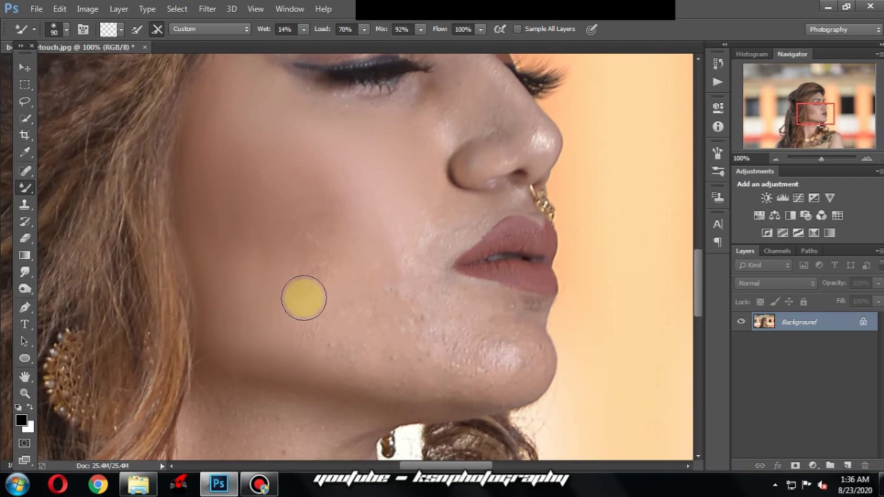
{"action": "key", "text": "bracketright"}
{"action": "key", "text": "bracketright"}
{"action": "scroll", "coordinate": [325, 266], "scroll_direction": "up", "scroll_amount": 3}
{"action": "left_click", "coordinate": [331, 225]}
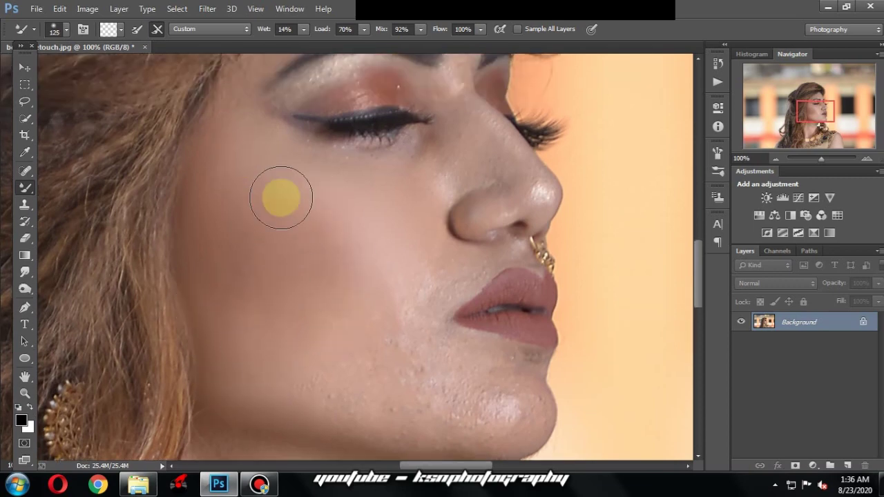
{"action": "key", "text": "bracketleft"}
{"action": "key", "text": "bracketleft"}
{"action": "key", "text": "bracketleft"}
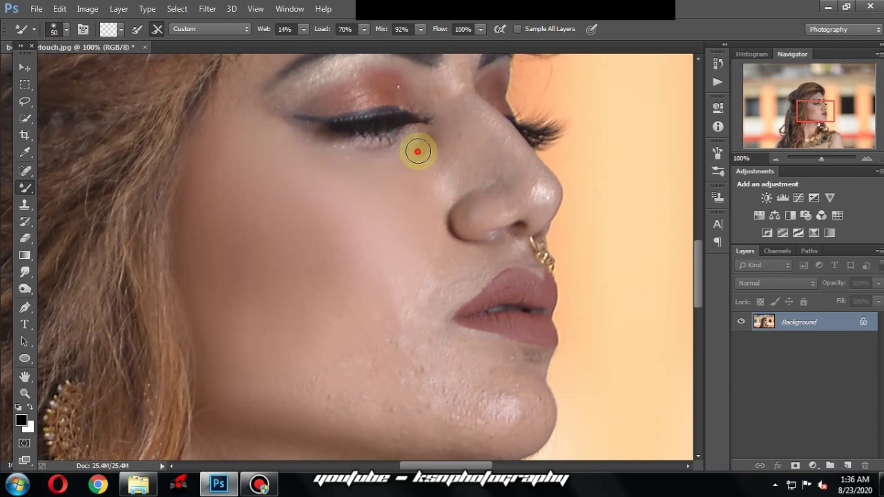
{"action": "left_click_drag", "start_coordinate": [418, 152], "coordinate": [426, 141]}
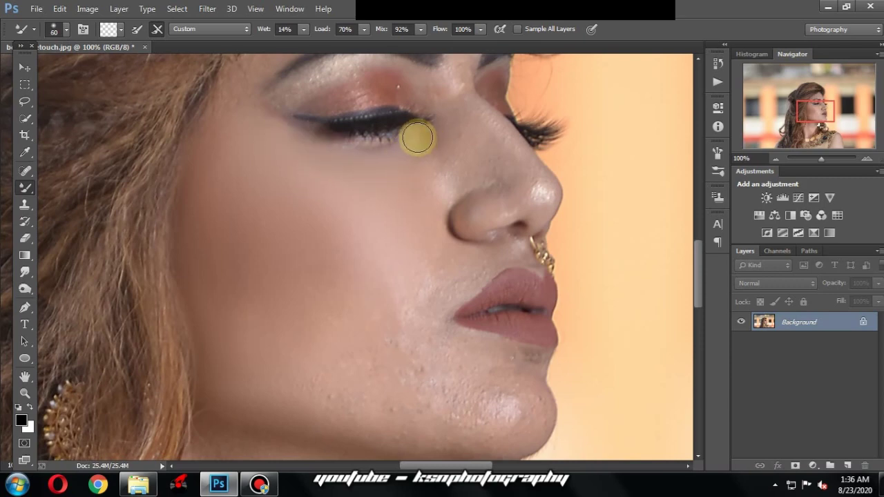
{"action": "left_click", "coordinate": [411, 175]}
{"action": "key", "text": "bracketright"}
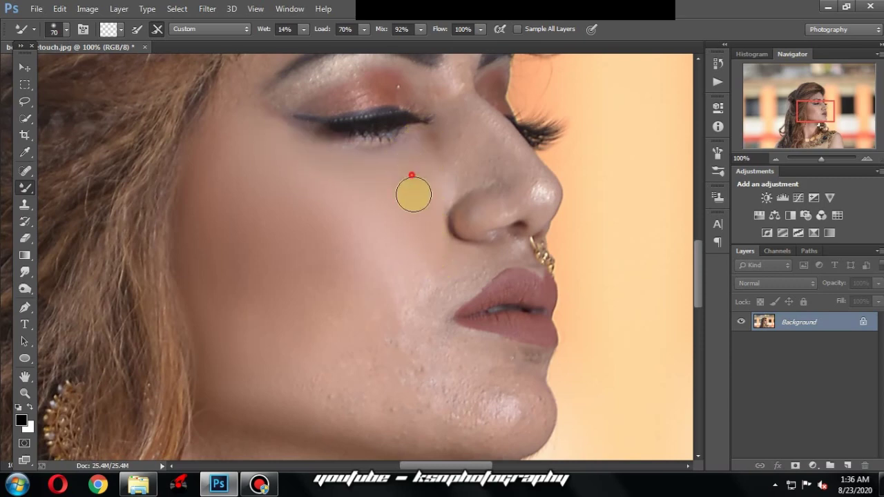
Step: Smooth the skin along the jaw and the rough chin texture, brush 50–100
{"action": "scroll", "coordinate": [423, 206], "scroll_direction": "down", "scroll_amount": 2}
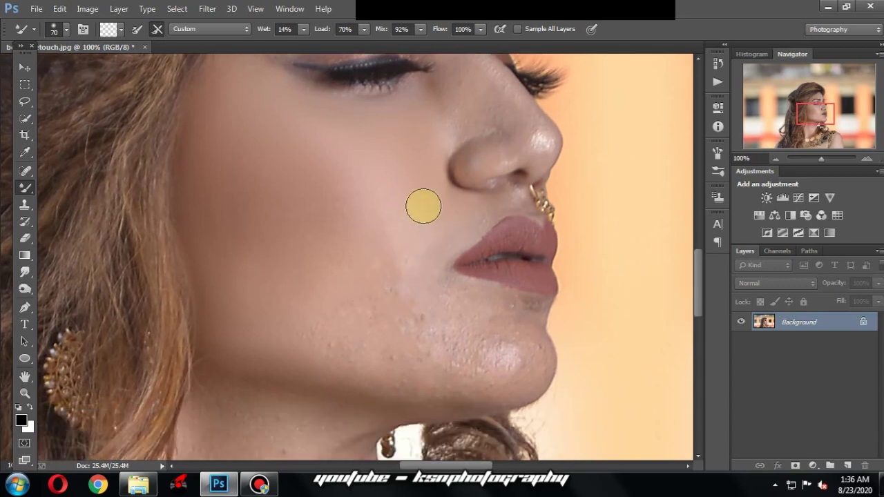
{"action": "key", "text": "bracketright"}
{"action": "key", "text": "bracketright"}
{"action": "key", "text": "bracketright"}
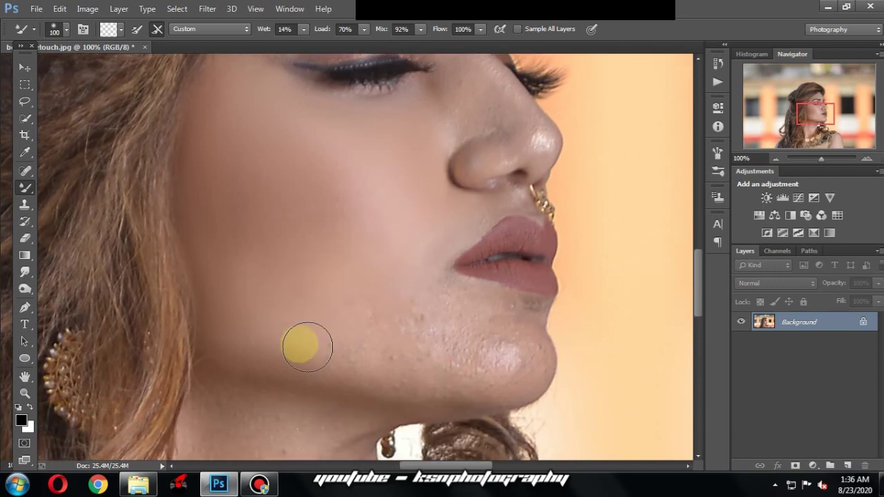
{"action": "key", "text": "bracketleft"}
{"action": "key", "text": "bracketleft"}
{"action": "left_click", "coordinate": [365, 362]}
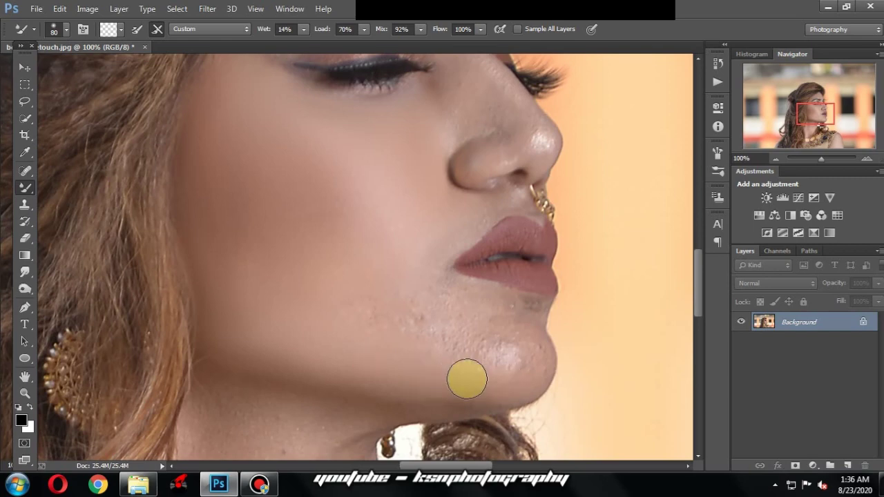
{"action": "key", "text": "bracketleft"}
{"action": "key", "text": "bracketleft"}
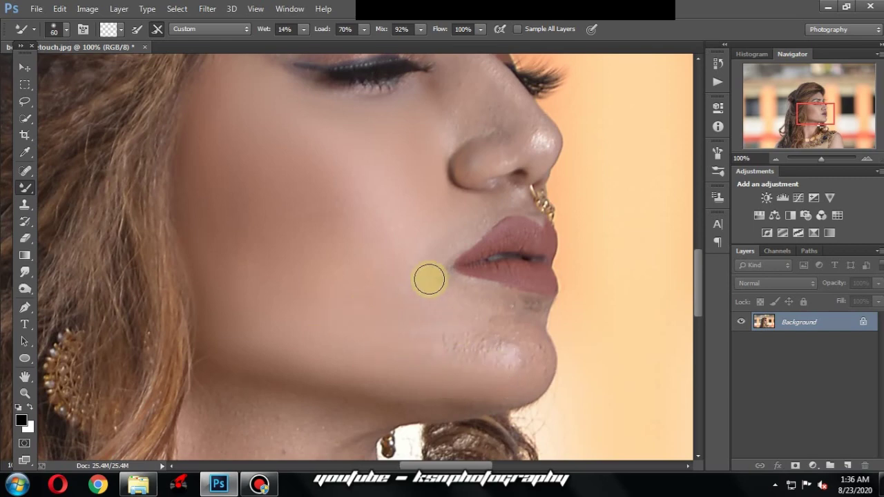
{"action": "key", "text": "bracketleft"}
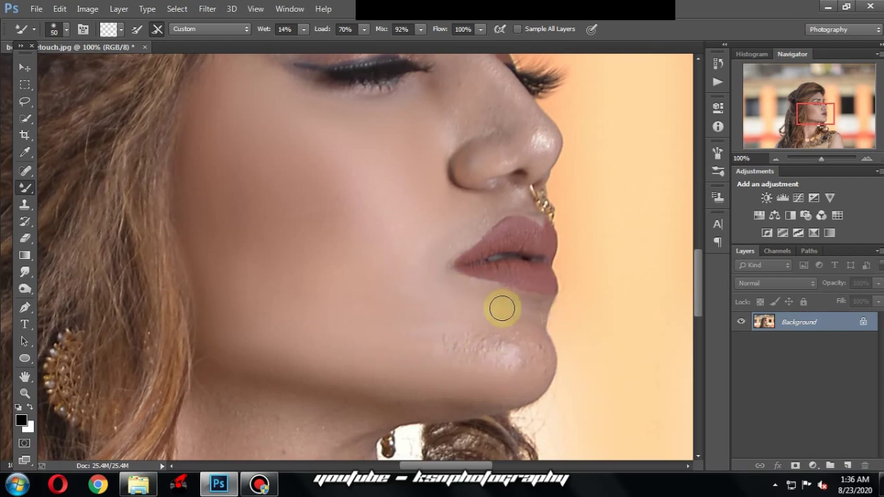
{"action": "key", "text": "bracketright"}
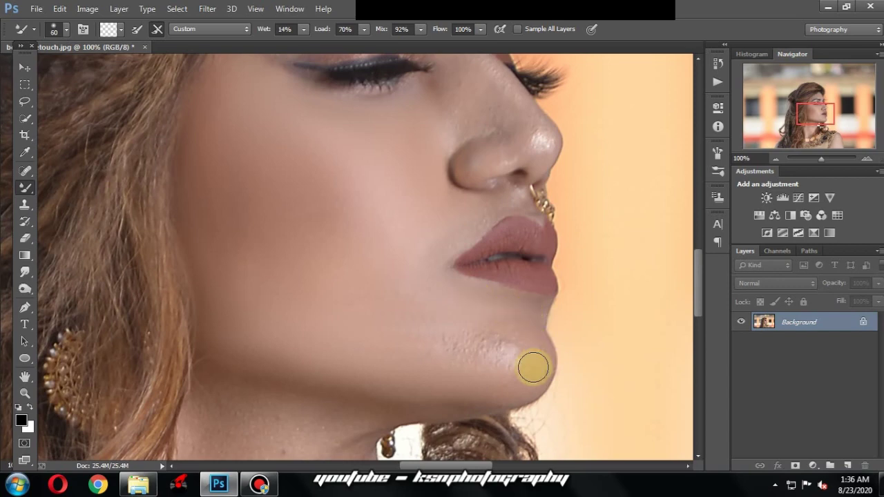
{"action": "mouse_move", "coordinate": [533, 367]}
{"action": "left_mouse_down"}
{"action": "mouse_move", "coordinate": [515, 361]}
{"action": "mouse_move", "coordinate": [504, 339]}
{"action": "left_mouse_up"}
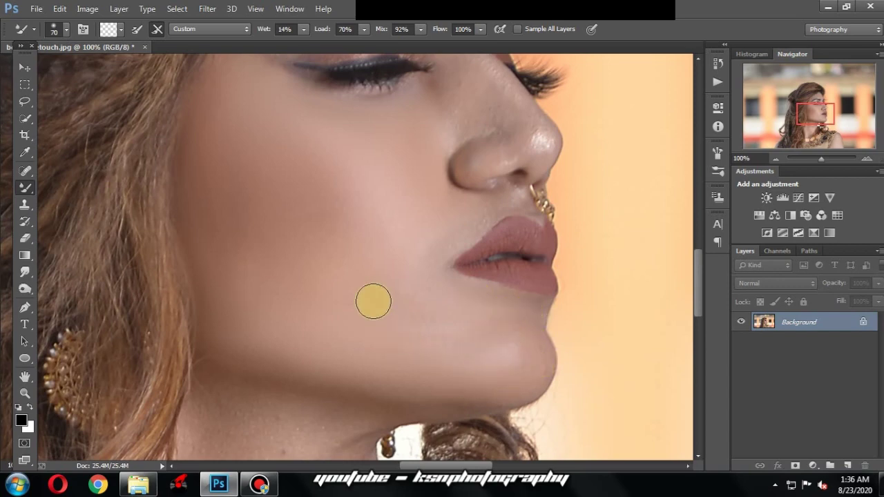
Step: Dab blending onto the cheek and soften the shiny nose-tip highlight with a 45 brush
{"action": "scroll", "coordinate": [461, 304], "scroll_direction": "up", "scroll_amount": 3}
{"action": "key", "text": "bracketleft"}
{"action": "key", "text": "bracketleft"}
{"action": "key", "text": "bracketleft"}
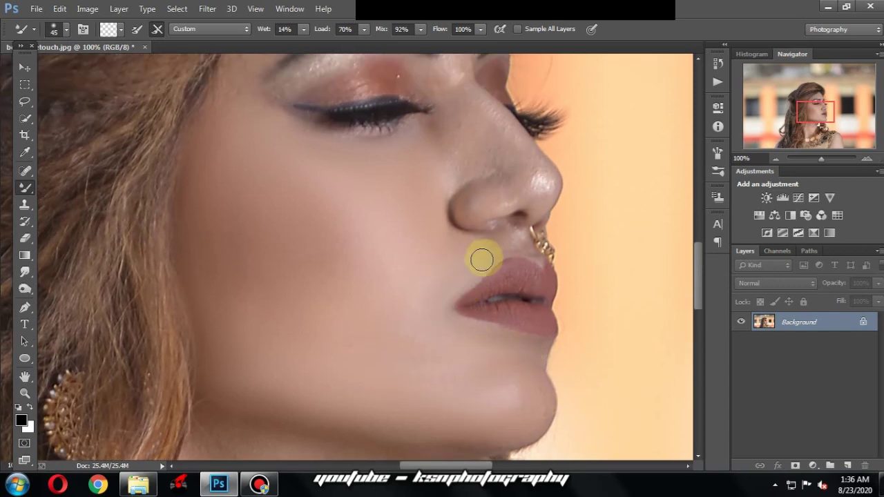
{"action": "key", "text": "bracketright"}
{"action": "key", "text": "bracketright"}
{"action": "left_click", "coordinate": [402, 241]}
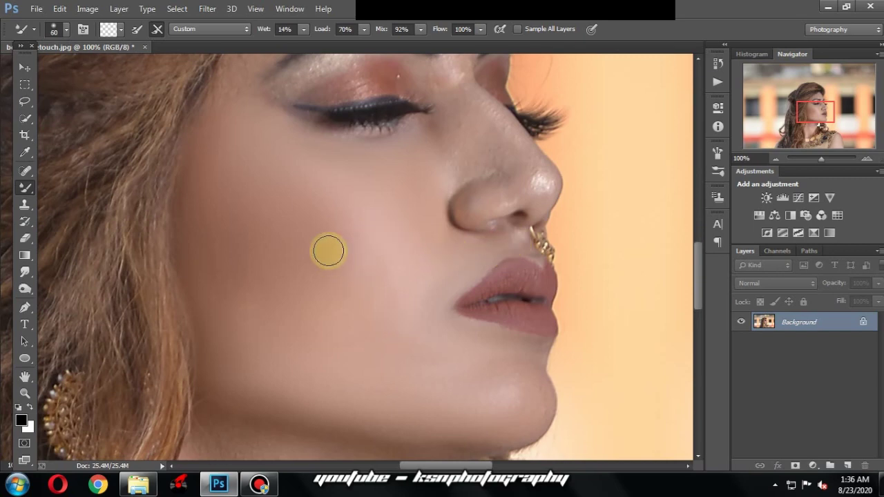
{"action": "scroll", "coordinate": [385, 260], "scroll_direction": "up", "scroll_amount": 1}
{"action": "scroll", "coordinate": [403, 282], "scroll_direction": "up", "scroll_amount": 4}
{"action": "key", "text": "bracketleft"}
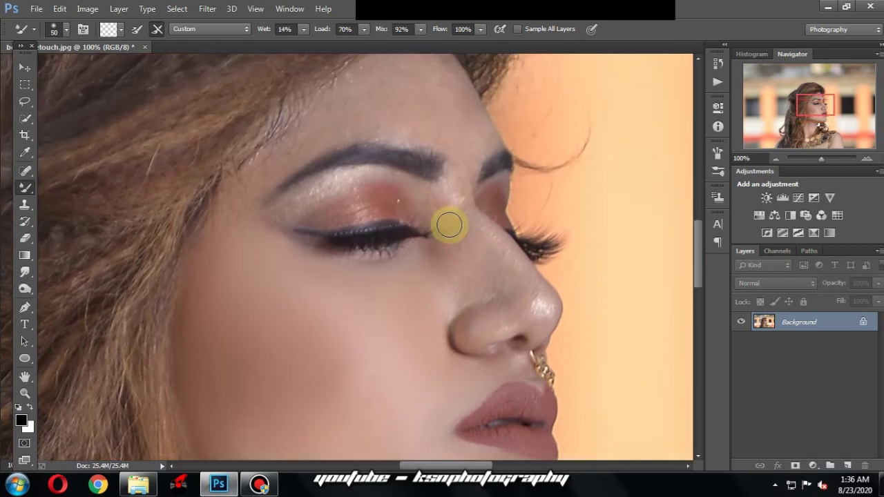
{"action": "key", "text": "bracketleft"}
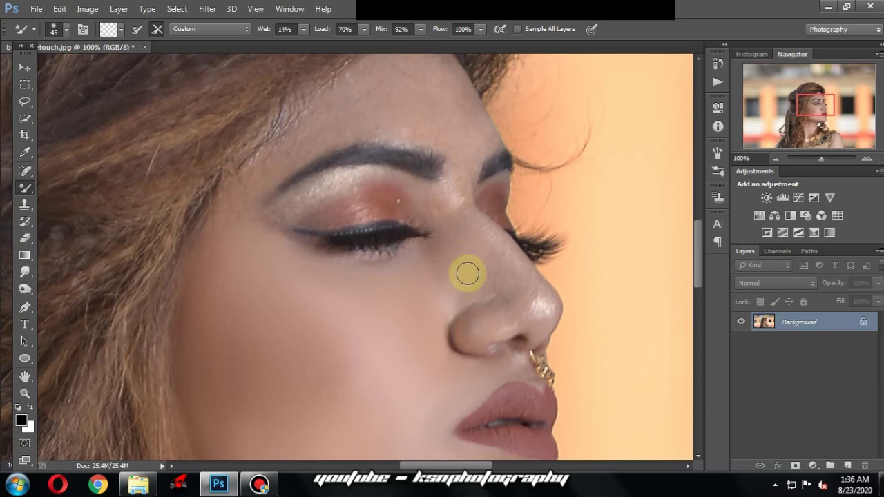
{"action": "mouse_move", "coordinate": [522, 274]}
{"action": "left_mouse_down"}
{"action": "mouse_move", "coordinate": [509, 307]}
{"action": "mouse_move", "coordinate": [483, 316]}
{"action": "mouse_move", "coordinate": [463, 339]}
{"action": "mouse_move", "coordinate": [505, 291]}
{"action": "mouse_move", "coordinate": [444, 318]}
{"action": "mouse_move", "coordinate": [470, 294]}
{"action": "mouse_move", "coordinate": [507, 286]}
{"action": "mouse_move", "coordinate": [525, 297]}
{"action": "mouse_move", "coordinate": [456, 255]}
{"action": "mouse_move", "coordinate": [502, 318]}
{"action": "mouse_move", "coordinate": [480, 336]}
{"action": "left_mouse_up"}
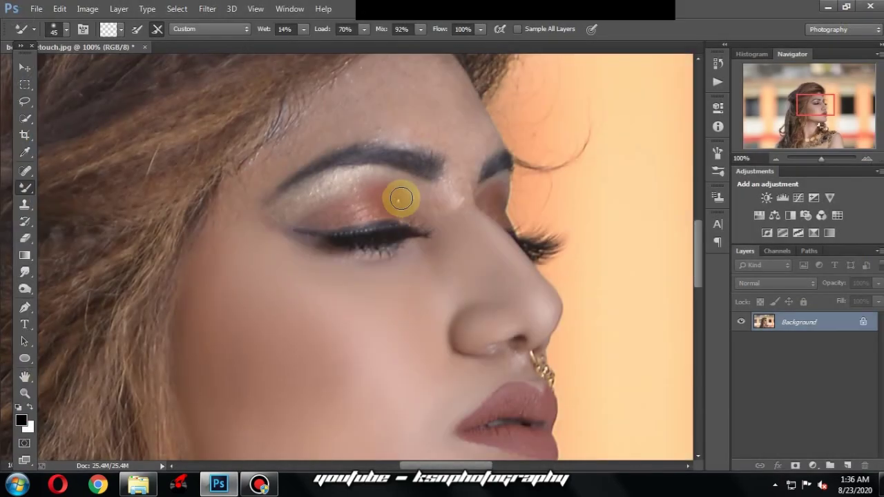
Step: Zoom onto the eye, briefly pick Spot Healing, then Mixer-blend the sparkly eyelid skin
{"action": "scroll", "coordinate": [371, 197], "scroll_direction": "up", "scroll_amount": 1}
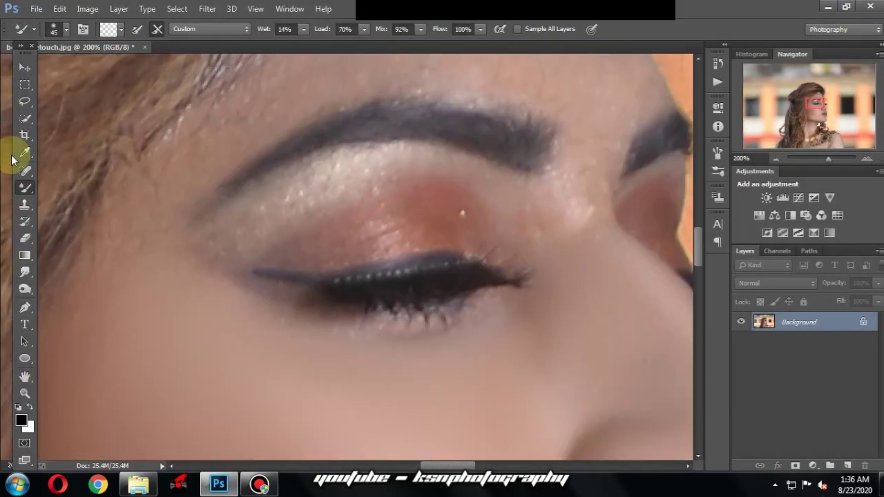
{"action": "left_click", "coordinate": [25, 171]}
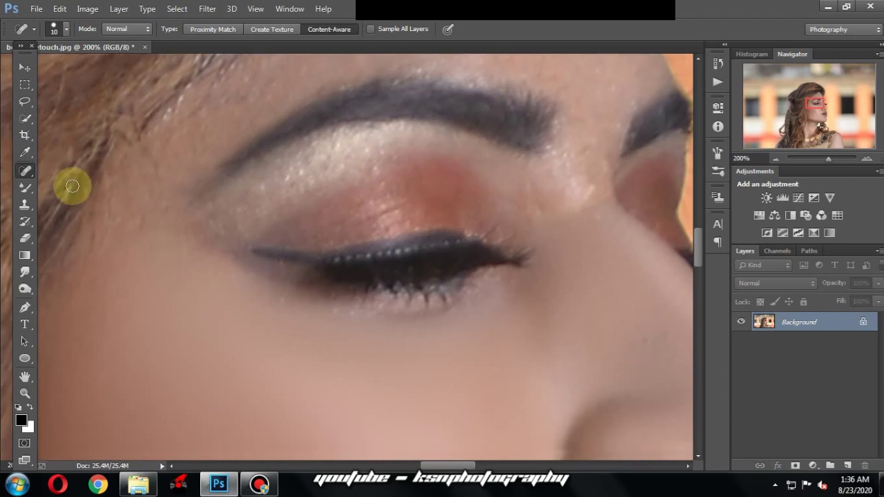
{"action": "left_click", "coordinate": [25, 188]}
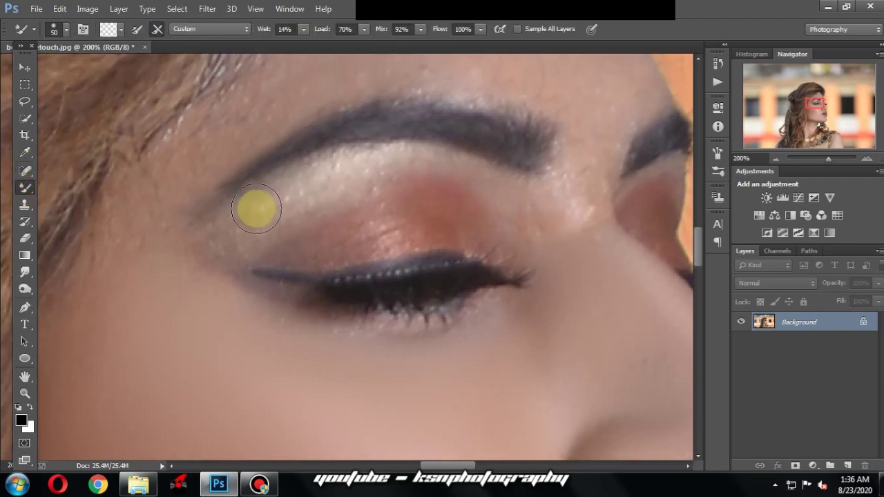
{"action": "left_click_drag", "start_coordinate": [212, 256], "coordinate": [522, 232]}
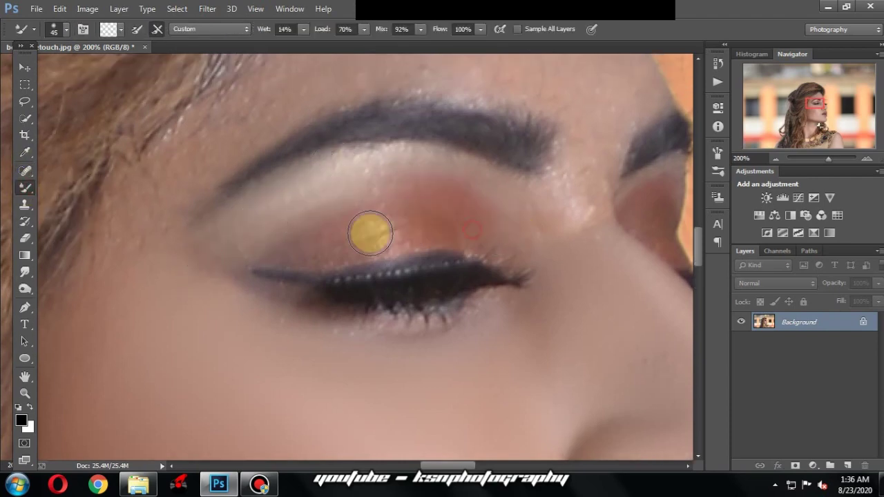
Step: Blend the skin along the lower lash line with the brush shrunk to 30
{"action": "key", "text": "bracketleft"}
{"action": "scroll", "coordinate": [387, 259], "scroll_direction": "down", "scroll_amount": 2}
{"action": "key", "text": "bracketleft"}
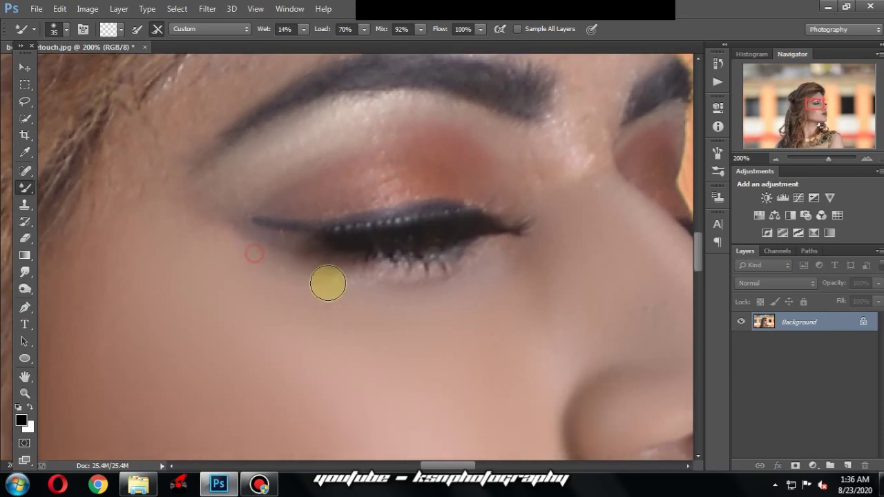
{"action": "left_click_drag", "start_coordinate": [256, 253], "coordinate": [517, 246]}
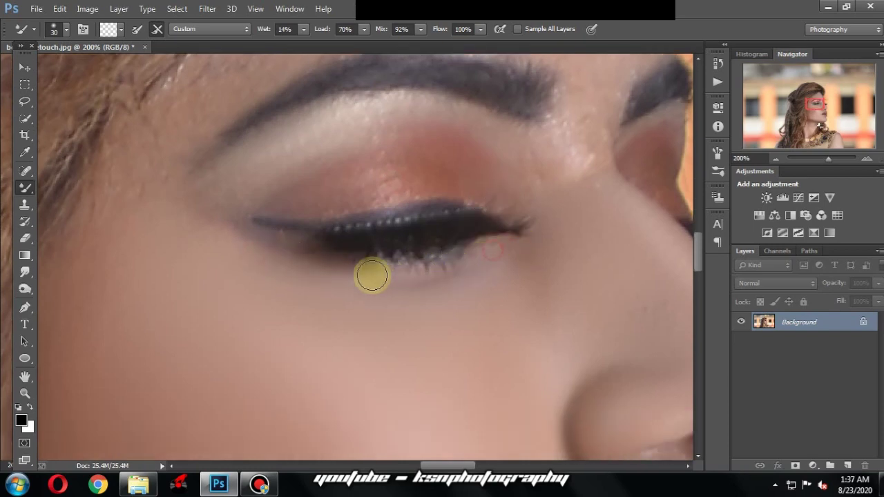
{"action": "scroll", "coordinate": [346, 256], "scroll_direction": "down", "scroll_amount": 2}
{"action": "scroll", "coordinate": [353, 249], "scroll_direction": "down", "scroll_amount": 2}
{"action": "scroll", "coordinate": [325, 228], "scroll_direction": "down", "scroll_amount": 1}
Step: Blend the lower and upper cheek near the jaw with the brush enlarged to 100–125
{"action": "scroll", "coordinate": [354, 285], "scroll_direction": "down", "scroll_amount": 1}
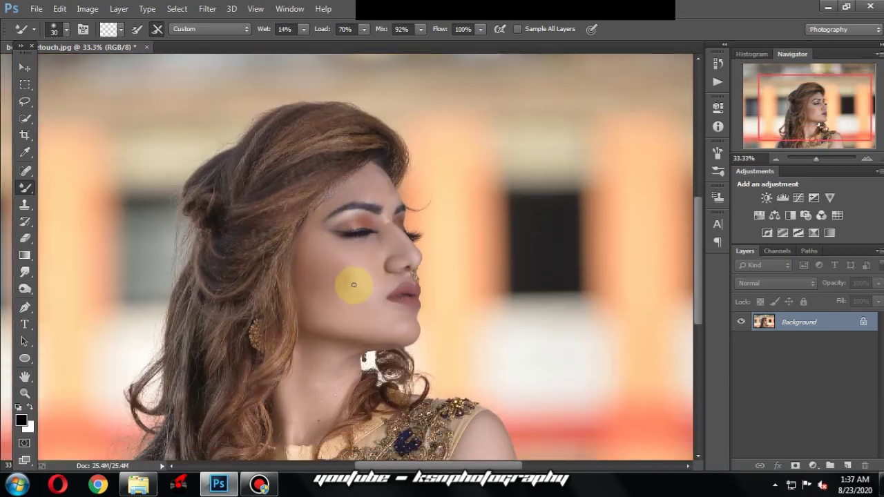
{"action": "scroll", "coordinate": [342, 293], "scroll_direction": "up", "scroll_amount": 2}
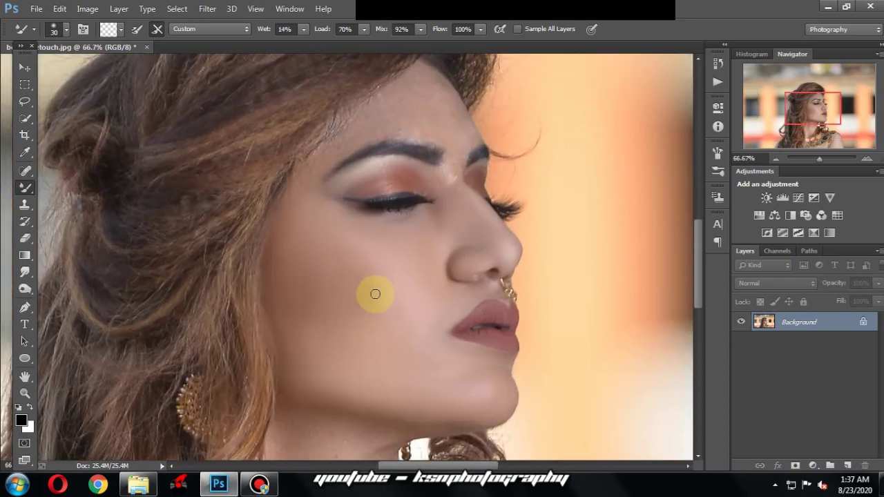
{"action": "key", "text": "bracketright"}
{"action": "key", "text": "bracketright"}
{"action": "key", "text": "bracketright"}
{"action": "key", "text": "bracketright"}
{"action": "key", "text": "bracketright"}
{"action": "key", "text": "bracketright"}
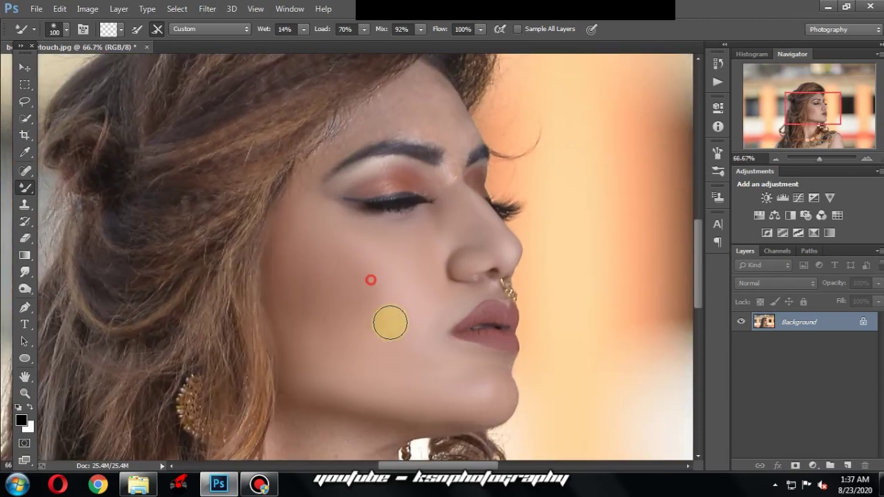
{"action": "key", "text": "bracketright"}
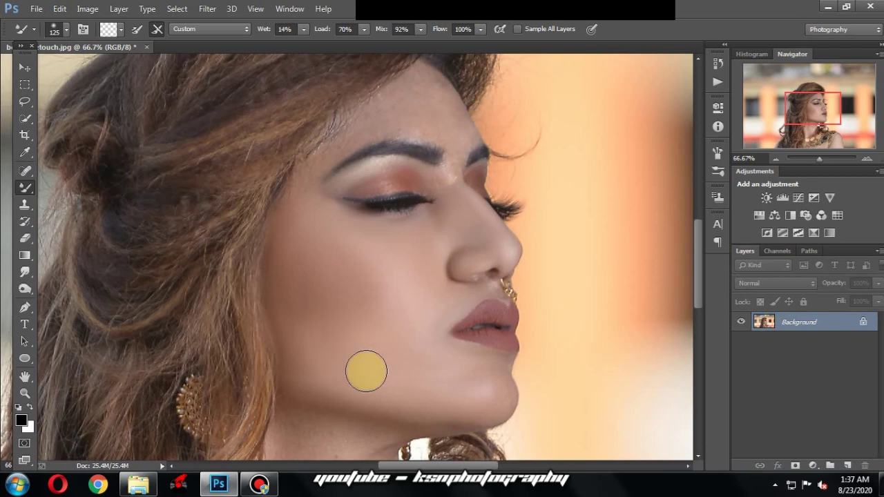
{"action": "mouse_move", "coordinate": [384, 315]}
{"action": "left_mouse_down"}
{"action": "mouse_move", "coordinate": [392, 269]}
{"action": "mouse_move", "coordinate": [319, 220]}
{"action": "left_mouse_up"}
{"action": "left_click_drag", "start_coordinate": [410, 292], "coordinate": [394, 290]}
{"action": "key", "text": "bracketright"}
{"action": "key", "text": "bracketright"}
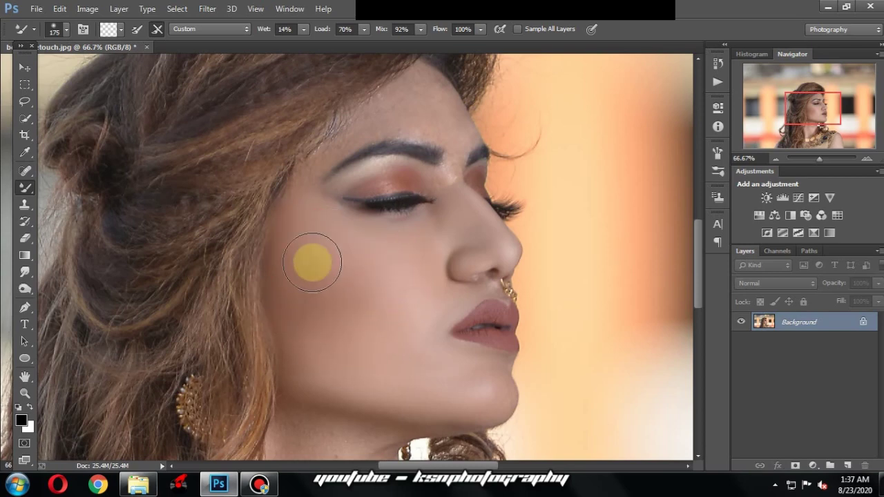
Step: Zoom out to check the face, then zoom back in on the cheek to 66.7%
{"action": "scroll", "coordinate": [427, 350], "scroll_direction": "down", "scroll_amount": 1}
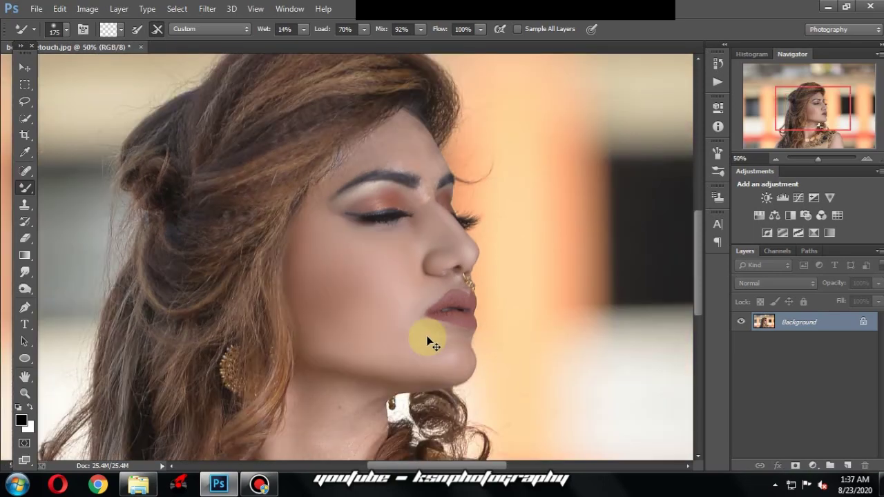
{"action": "scroll", "coordinate": [430, 340], "scroll_direction": "down", "scroll_amount": 1}
{"action": "scroll", "coordinate": [427, 337], "scroll_direction": "down", "scroll_amount": 1}
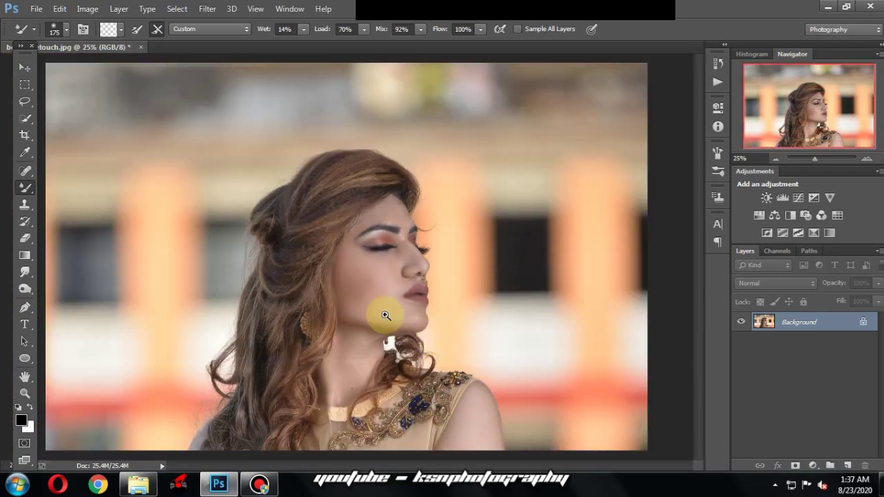
{"action": "left_click", "coordinate": [387, 268]}
{"action": "left_click", "coordinate": [382, 262]}
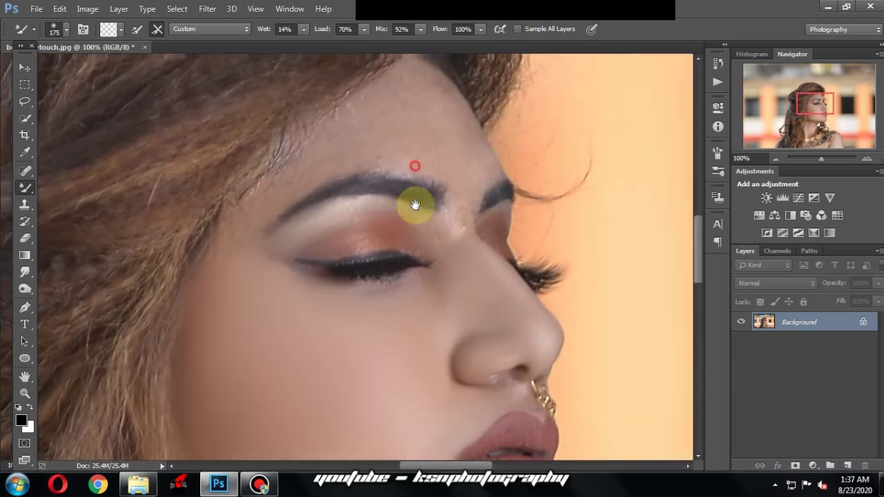
Step: Zoom to 100% on the brow and start smoothing the forehead skin texture
{"action": "left_click", "coordinate": [402, 181]}
{"action": "key", "text": "bracketleft"}
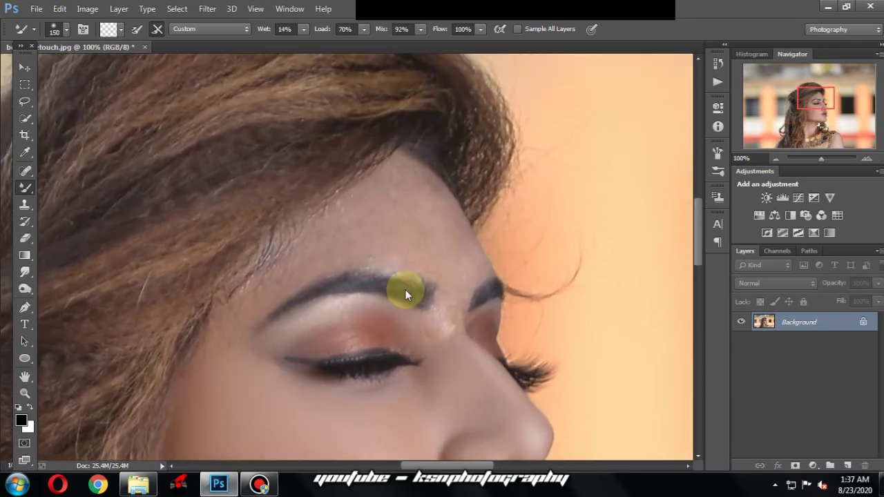
{"action": "mouse_move", "coordinate": [377, 194]}
{"action": "left_mouse_down"}
{"action": "mouse_move", "coordinate": [332, 217]}
{"action": "mouse_move", "coordinate": [380, 182]}
{"action": "mouse_move", "coordinate": [365, 212]}
{"action": "mouse_move", "coordinate": [384, 181]}
{"action": "left_mouse_up"}
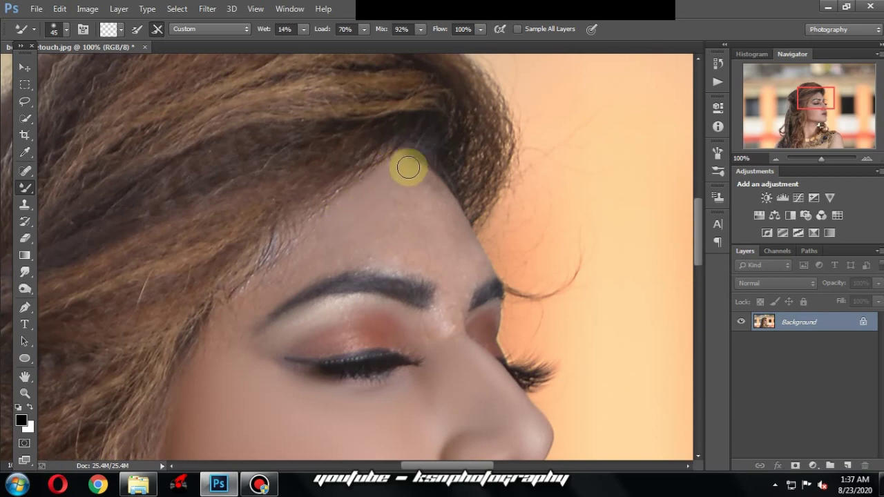
{"action": "scroll", "coordinate": [437, 201], "scroll_direction": "down", "scroll_amount": 1}
Step: Blend the forehead toward the left and upper area with brush sizes 50–70
{"action": "key", "text": "bracketright"}
{"action": "key", "text": "bracketright"}
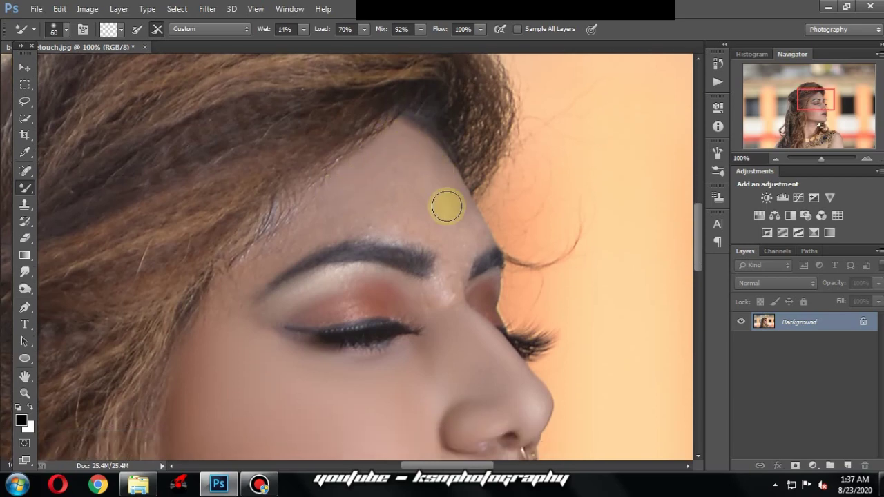
{"action": "left_click_drag", "start_coordinate": [432, 211], "coordinate": [436, 225]}
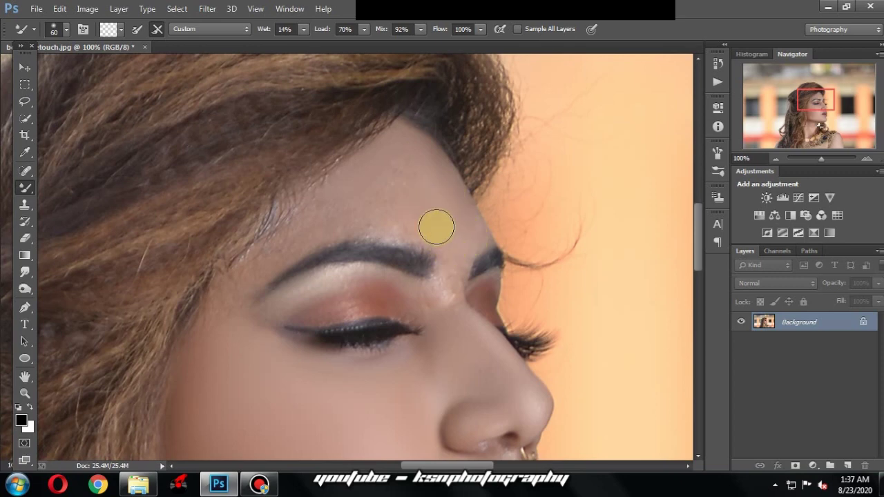
{"action": "key", "text": "bracketright"}
{"action": "left_click_drag", "start_coordinate": [379, 218], "coordinate": [367, 216]}
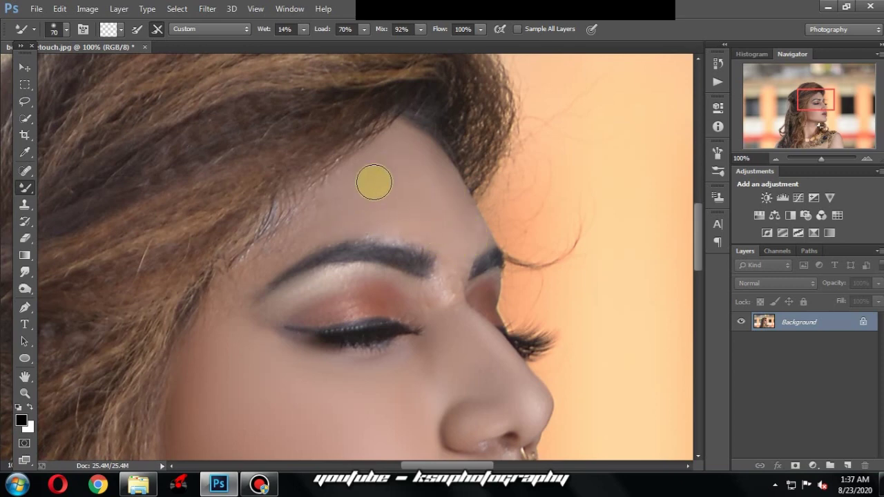
{"action": "mouse_move", "coordinate": [374, 183]}
{"action": "left_mouse_down"}
{"action": "mouse_move", "coordinate": [397, 142]}
{"action": "mouse_move", "coordinate": [269, 252]}
{"action": "mouse_move", "coordinate": [302, 217]}
{"action": "mouse_move", "coordinate": [239, 264]}
{"action": "mouse_move", "coordinate": [206, 312]}
{"action": "mouse_move", "coordinate": [213, 327]}
{"action": "mouse_move", "coordinate": [274, 253]}
{"action": "mouse_move", "coordinate": [334, 232]}
{"action": "mouse_move", "coordinate": [387, 233]}
{"action": "mouse_move", "coordinate": [435, 251]}
{"action": "mouse_move", "coordinate": [290, 243]}
{"action": "mouse_move", "coordinate": [352, 209]}
{"action": "mouse_move", "coordinate": [336, 178]}
{"action": "mouse_move", "coordinate": [262, 227]}
{"action": "mouse_move", "coordinate": [304, 232]}
{"action": "left_mouse_up"}
{"action": "key", "text": "bracketright"}
{"action": "scroll", "coordinate": [444, 267], "scroll_direction": "up", "scroll_amount": 1}
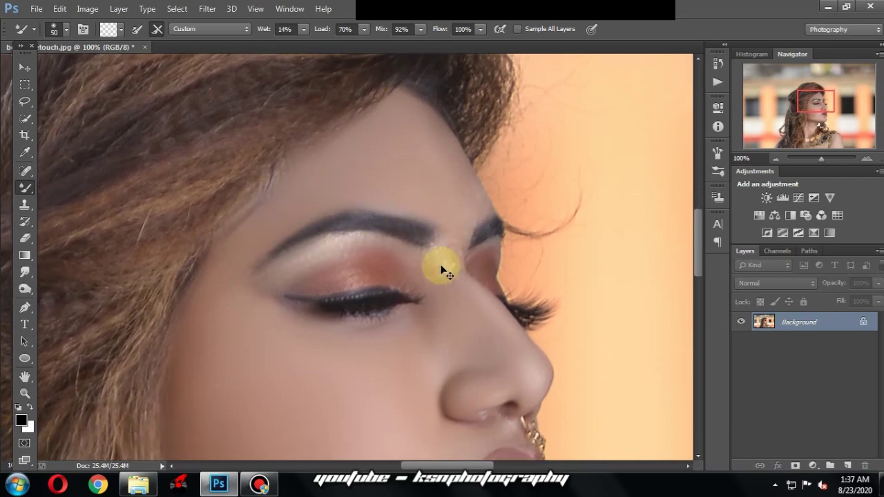
{"action": "scroll", "coordinate": [449, 267], "scroll_direction": "up", "scroll_amount": 1}
Step: Blend the nose bridge up toward the brow with a 30–35 Mixer Brush
{"action": "key", "text": "bracketleft"}
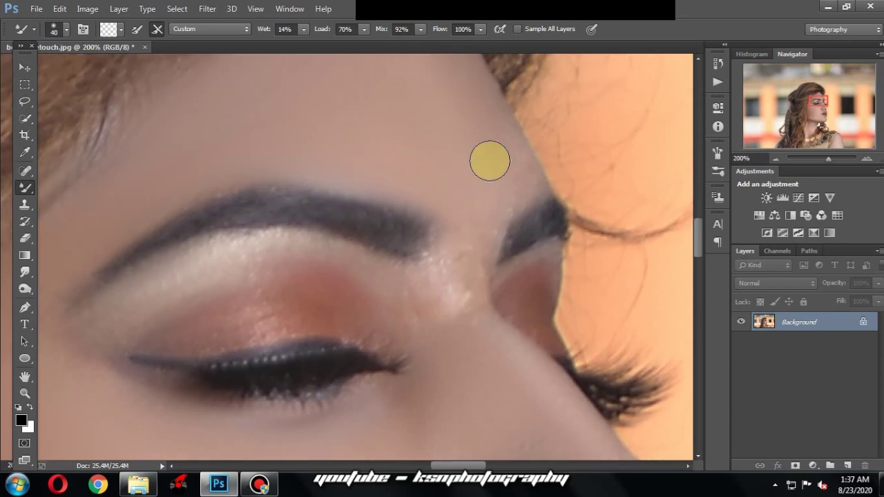
{"action": "key", "text": "bracketleft"}
{"action": "scroll", "coordinate": [489, 116], "scroll_direction": "down", "scroll_amount": 1}
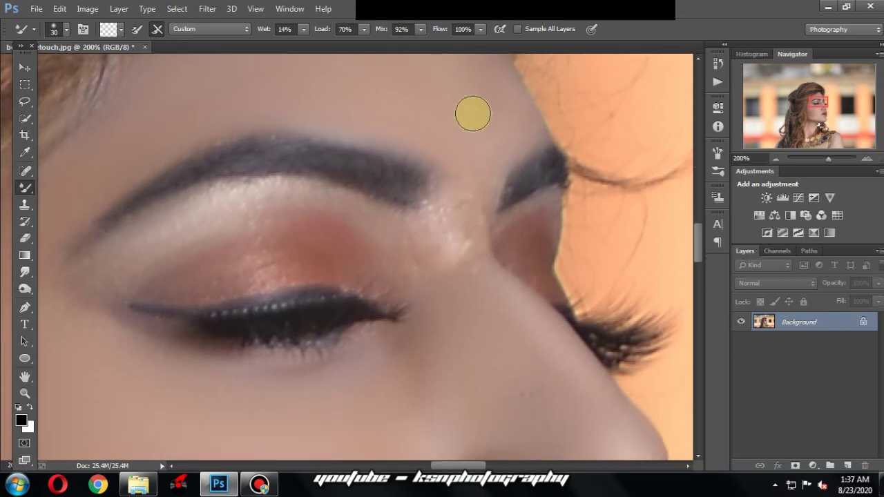
{"action": "key", "text": "bracketright"}
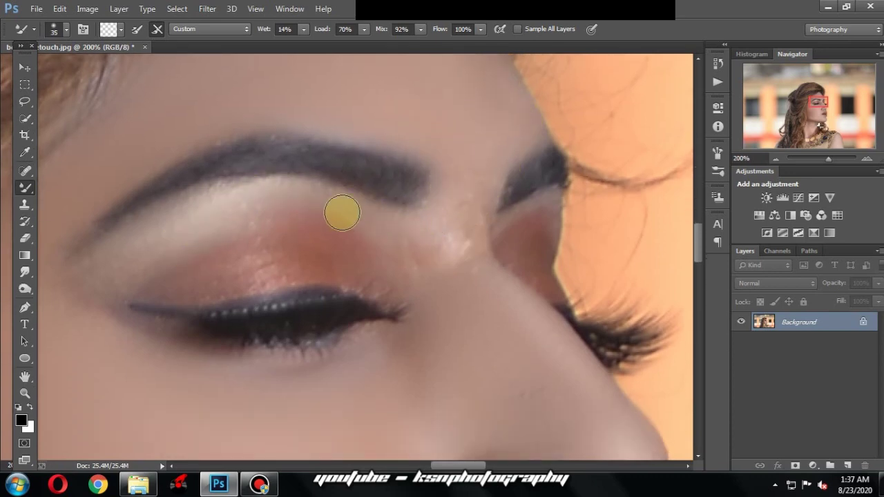
{"action": "left_click_drag", "start_coordinate": [437, 219], "coordinate": [471, 299]}
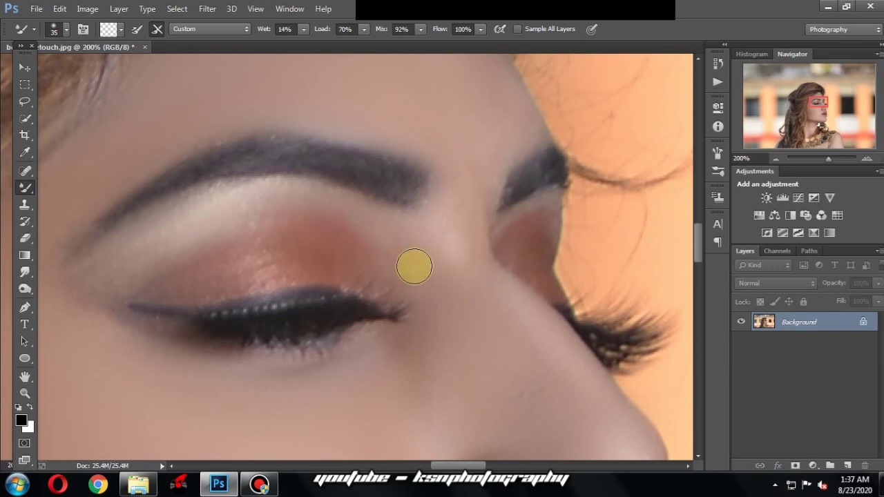
{"action": "mouse_move", "coordinate": [453, 165]}
{"action": "left_mouse_down"}
{"action": "mouse_move", "coordinate": [430, 223]}
{"action": "mouse_move", "coordinate": [493, 300]}
{"action": "left_mouse_up"}
{"action": "key", "text": "bracketleft"}
{"action": "left_click_drag", "start_coordinate": [456, 250], "coordinate": [454, 270]}
{"action": "left_click_drag", "start_coordinate": [436, 152], "coordinate": [448, 170]}
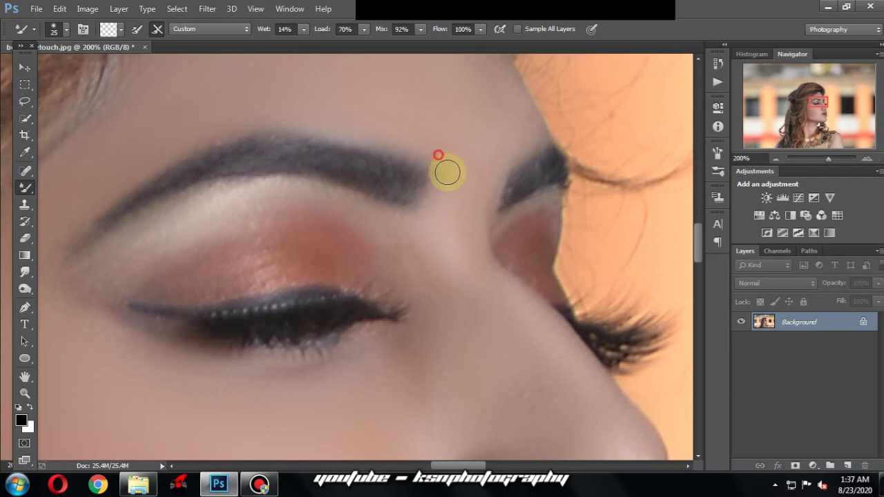
Step: Smooth the forehead skin up to the hairline, then zoom out to the whole face
{"action": "key", "text": "bracketleft"}
{"action": "left_click_drag", "start_coordinate": [403, 119], "coordinate": [458, 290]}
{"action": "key", "text": "bracketright"}
{"action": "key", "text": "bracketright"}
{"action": "key", "text": "bracketright"}
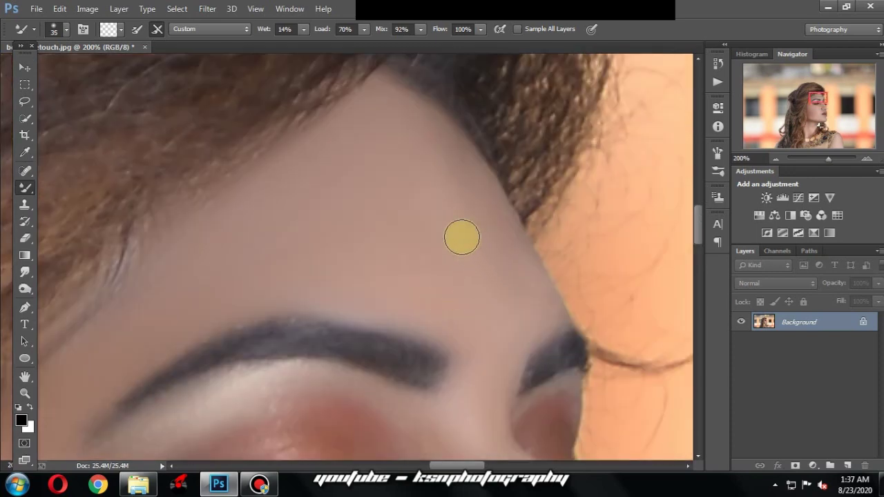
{"action": "left_click_drag", "start_coordinate": [444, 215], "coordinate": [409, 154]}
{"action": "left_click_drag", "start_coordinate": [394, 102], "coordinate": [409, 99]}
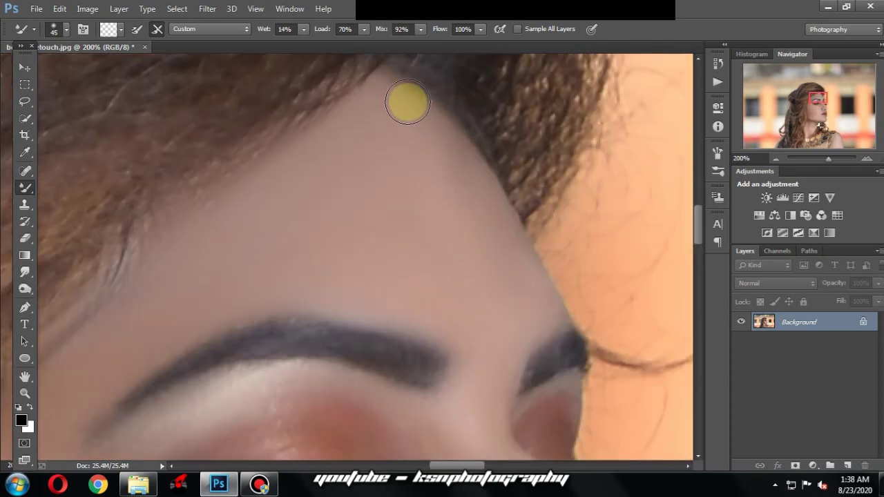
{"action": "key", "text": "ctrl+minus"}
{"action": "key", "text": "ctrl+minus"}
{"action": "key", "text": "ctrl+minus"}
{"action": "key", "text": "ctrl+minus"}
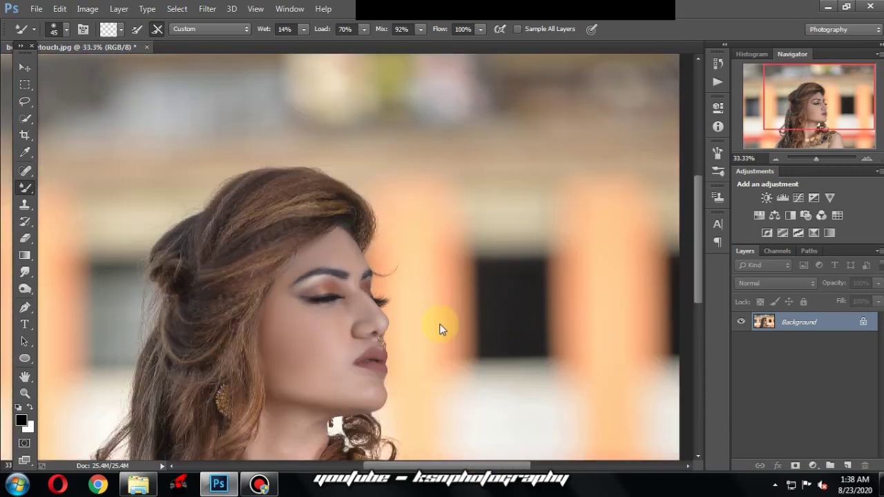
Step: Smooth the forehead and upper forehead skin with the Mixer Brush
{"action": "scroll", "coordinate": [415, 214], "scroll_direction": "up", "scroll_amount": 2}
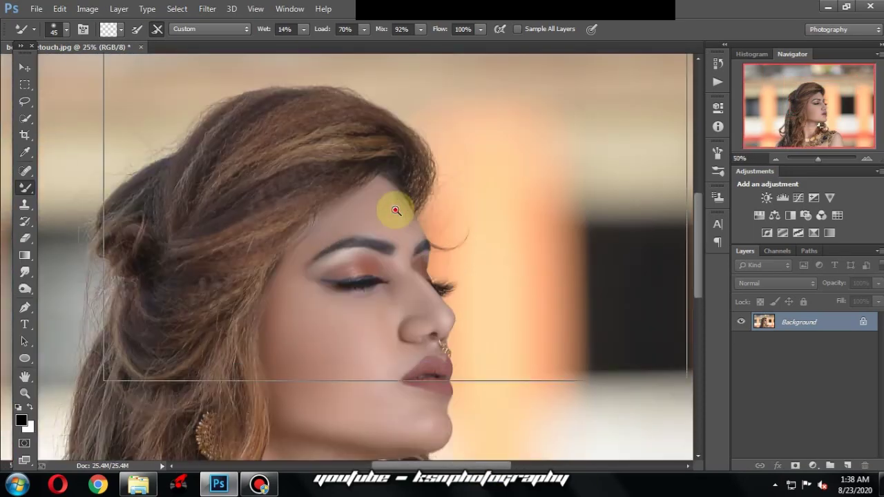
{"action": "scroll", "coordinate": [395, 208], "scroll_direction": "up", "scroll_amount": 1}
{"action": "mouse_move", "coordinate": [355, 232]}
{"action": "left_mouse_down"}
{"action": "mouse_move", "coordinate": [405, 210]}
{"action": "mouse_move", "coordinate": [408, 223]}
{"action": "mouse_move", "coordinate": [392, 198]}
{"action": "left_mouse_up"}
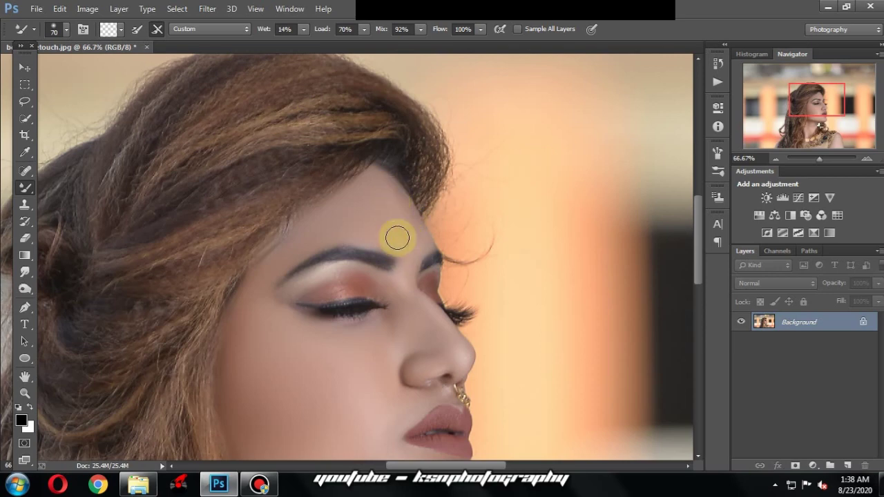
{"action": "left_click_drag", "start_coordinate": [397, 238], "coordinate": [396, 234]}
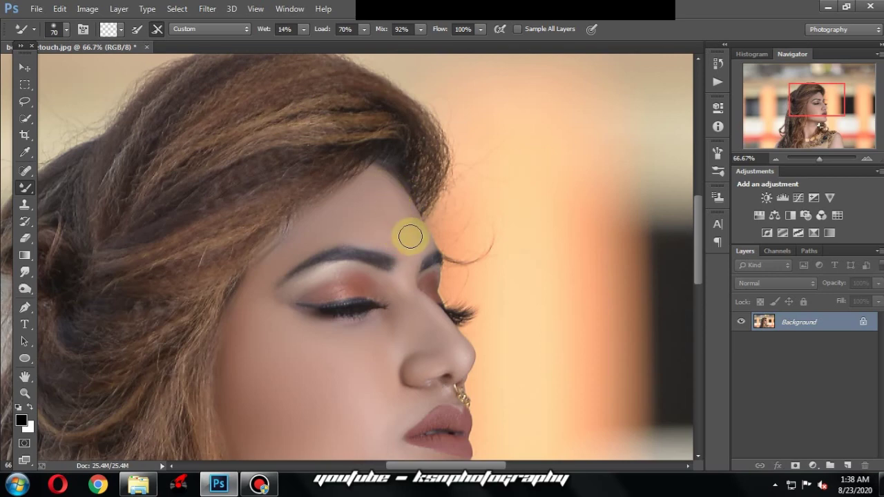
Step: Bring the chin and neck into view and smooth the jawline with a smaller brush
{"action": "scroll", "coordinate": [434, 247], "scroll_direction": "down", "scroll_amount": 4}
{"action": "scroll", "coordinate": [369, 277], "scroll_direction": "down", "scroll_amount": 1}
{"action": "left_click_drag", "start_coordinate": [369, 277], "coordinate": [449, 159]}
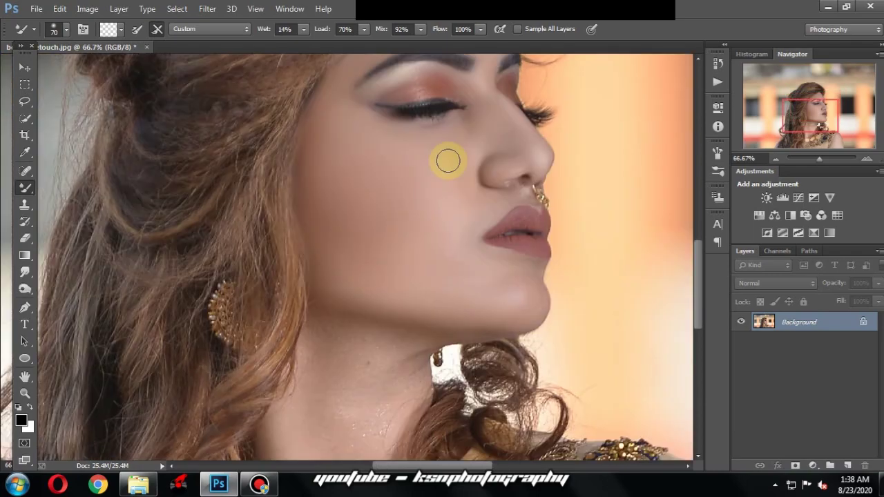
{"action": "scroll", "coordinate": [442, 164], "scroll_direction": "down", "scroll_amount": 2}
{"action": "scroll", "coordinate": [445, 157], "scroll_direction": "down", "scroll_amount": 1}
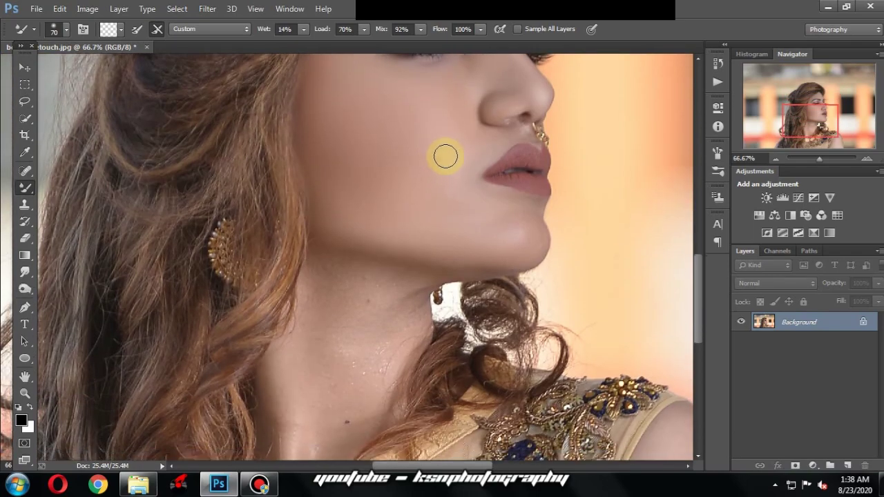
{"action": "scroll", "coordinate": [446, 156], "scroll_direction": "up", "scroll_amount": 2}
{"action": "scroll", "coordinate": [318, 293], "scroll_direction": "down", "scroll_amount": 2}
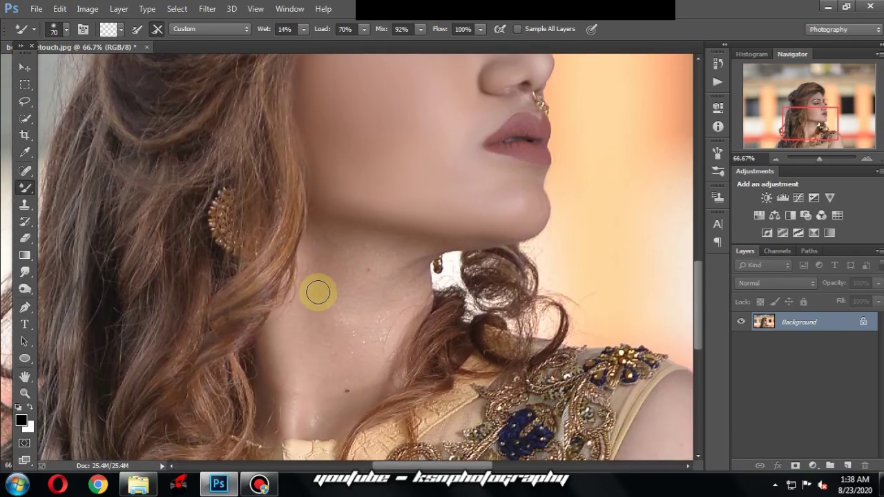
{"action": "key", "text": "bracketleft"}
{"action": "key", "text": "bracketleft"}
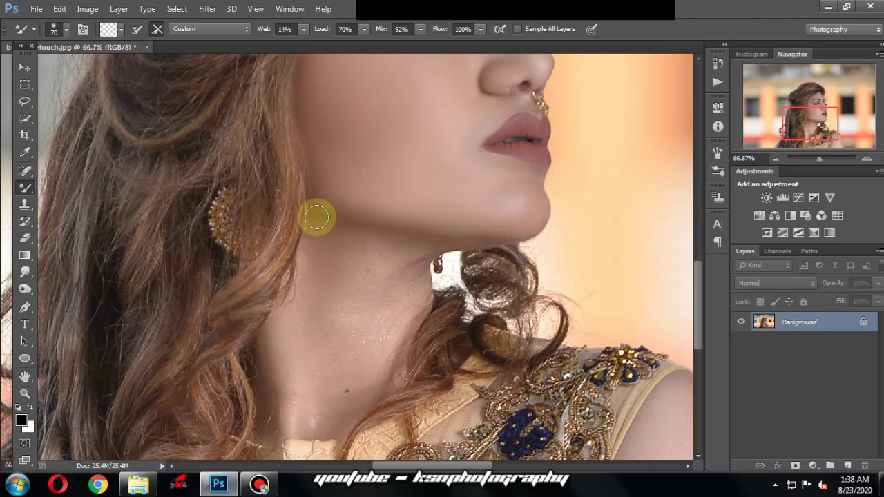
{"action": "mouse_move", "coordinate": [323, 226]}
{"action": "left_mouse_down"}
{"action": "mouse_move", "coordinate": [391, 239]}
{"action": "mouse_move", "coordinate": [481, 239]}
{"action": "left_mouse_up"}
Step: Zoom in closer and smooth the skin down the neck and along the jawline
{"action": "key", "text": "ctrl+plus"}
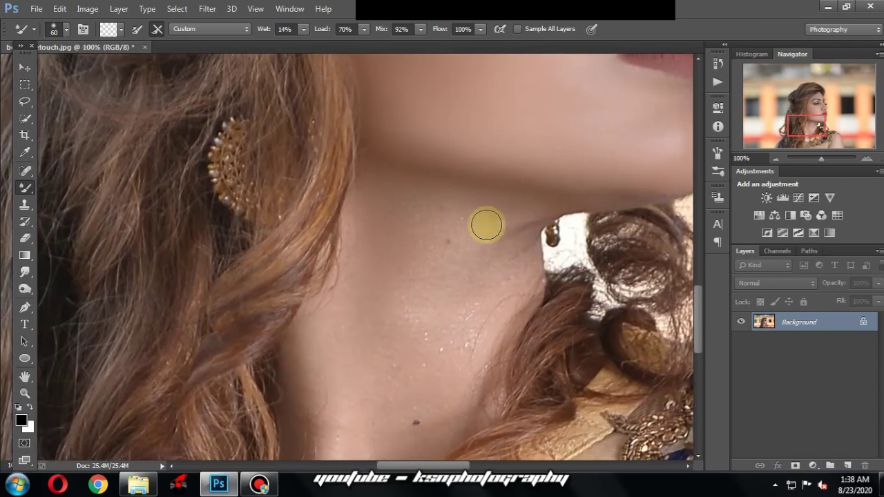
{"action": "key", "text": "bracketright"}
{"action": "key", "text": "bracketright"}
{"action": "left_click_drag", "start_coordinate": [381, 189], "coordinate": [363, 254]}
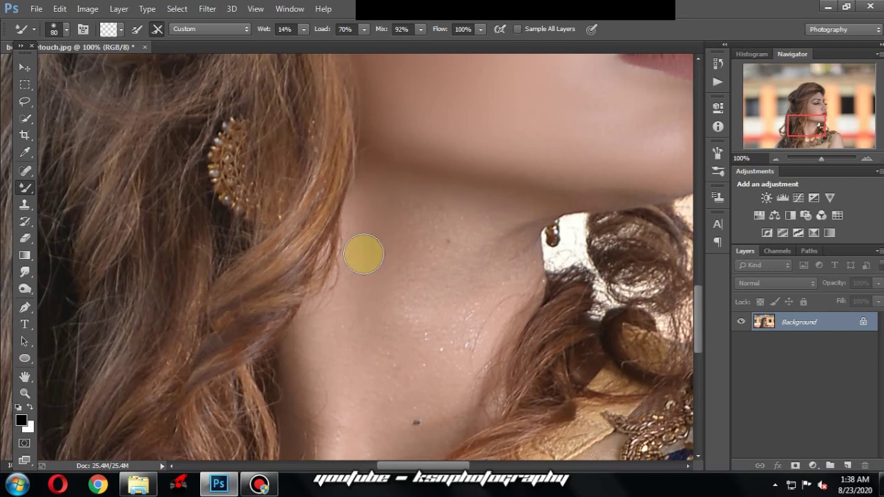
{"action": "key", "text": "bracketleft"}
{"action": "key", "text": "bracketleft"}
{"action": "key", "text": "bracketleft"}
{"action": "key", "text": "bracketright"}
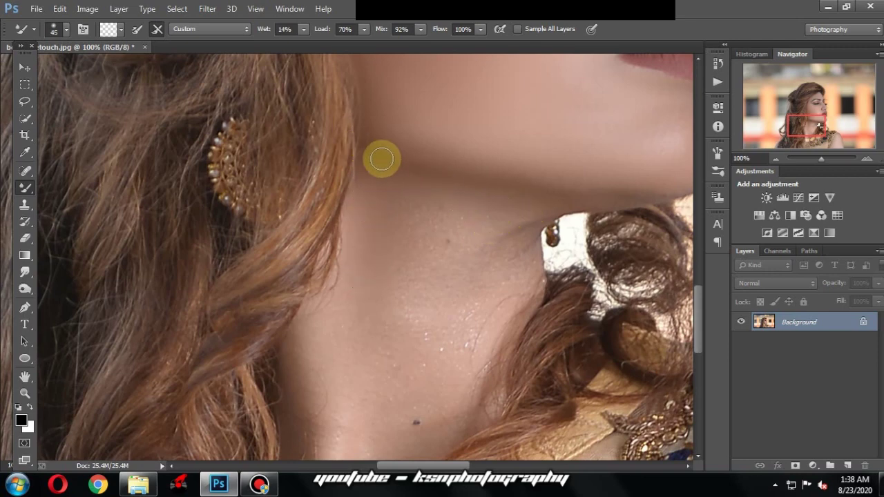
{"action": "left_click_drag", "start_coordinate": [449, 198], "coordinate": [577, 188]}
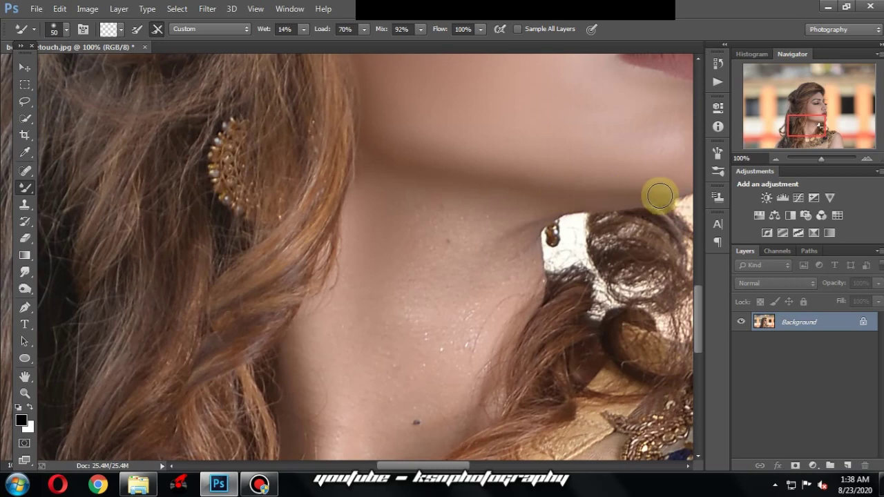
Step: With a larger brush, smooth the neck and blend away the lower-neck speckles and dark spot
{"action": "scroll", "coordinate": [553, 172], "scroll_direction": "down", "scroll_amount": 2}
{"action": "key", "text": "bracketright"}
{"action": "key", "text": "bracketright"}
{"action": "key", "text": "bracketright"}
{"action": "left_click", "coordinate": [380, 151]}
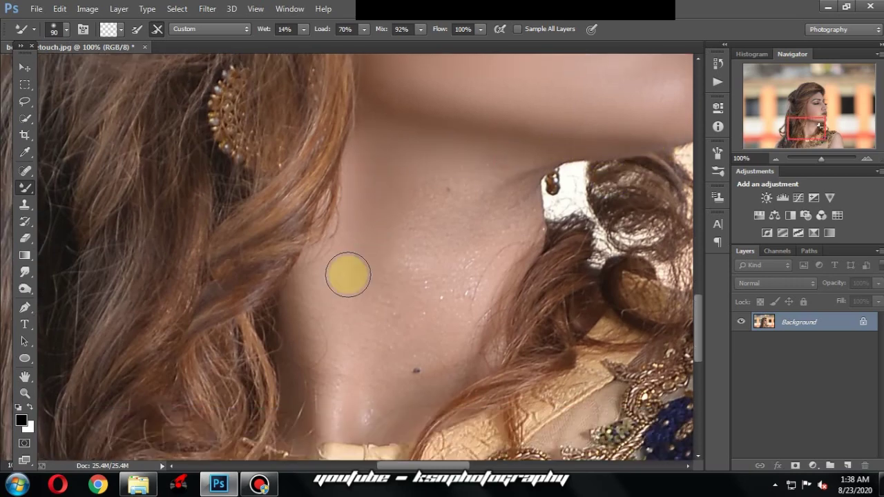
{"action": "mouse_move", "coordinate": [380, 150]}
{"action": "left_mouse_down"}
{"action": "mouse_move", "coordinate": [318, 404]}
{"action": "mouse_move", "coordinate": [356, 283]}
{"action": "left_mouse_up"}
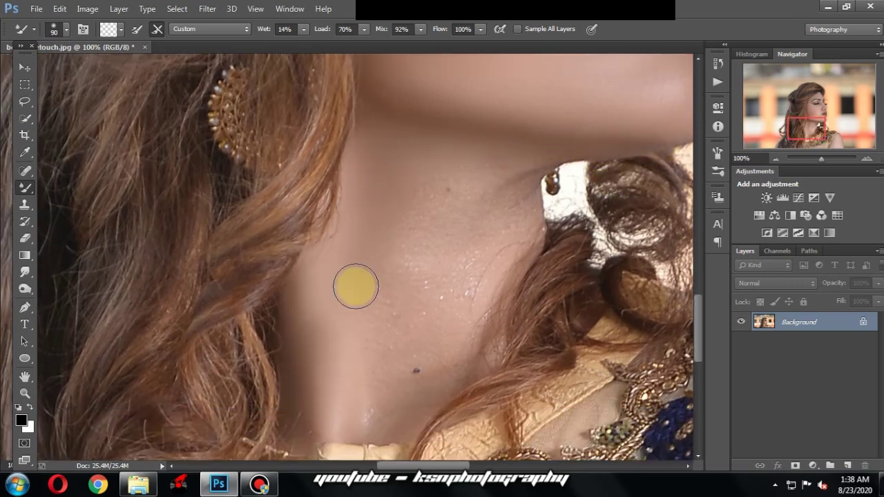
{"action": "mouse_move", "coordinate": [407, 304]}
{"action": "left_mouse_down"}
{"action": "mouse_move", "coordinate": [401, 394]}
{"action": "mouse_move", "coordinate": [459, 188]}
{"action": "left_mouse_up"}
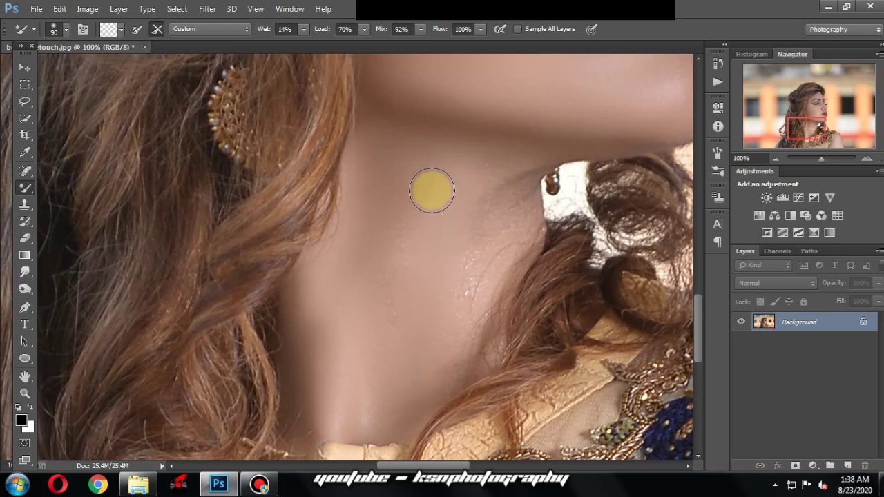
Step: Smooth the remaining jawline and jaw-to-neck skin, then zoom out to 33.3%
{"action": "key", "text": "bracketleft"}
{"action": "key", "text": "bracketleft"}
{"action": "left_click_drag", "start_coordinate": [540, 161], "coordinate": [502, 182]}
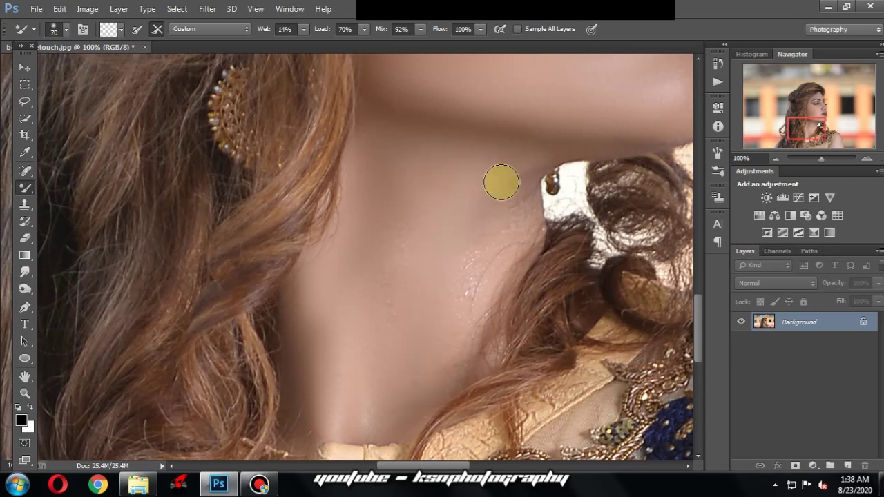
{"action": "mouse_move", "coordinate": [467, 271]}
{"action": "left_mouse_down"}
{"action": "mouse_move", "coordinate": [518, 201]}
{"action": "mouse_move", "coordinate": [462, 310]}
{"action": "left_mouse_up"}
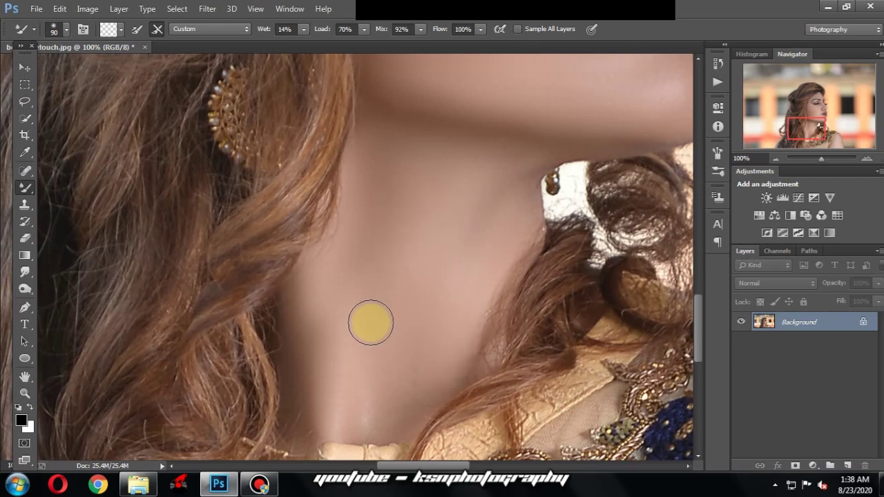
{"action": "scroll", "coordinate": [371, 322], "scroll_direction": "down", "scroll_amount": 1}
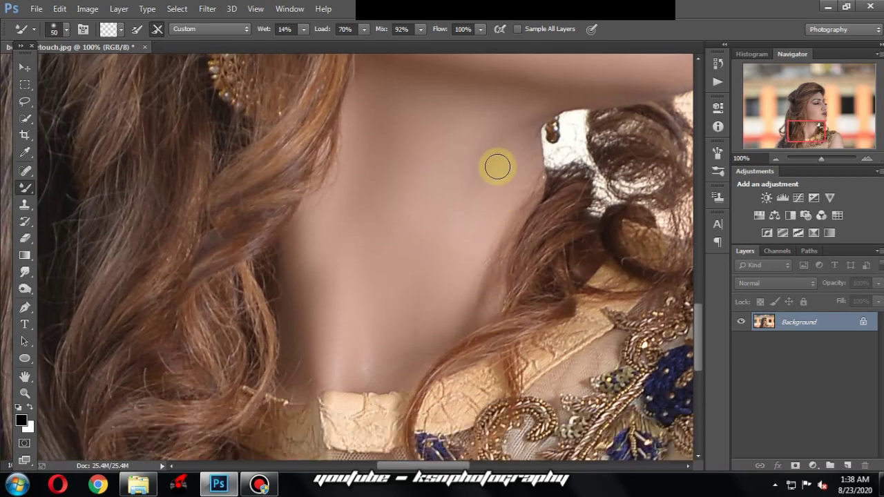
{"action": "key", "text": "bracketright"}
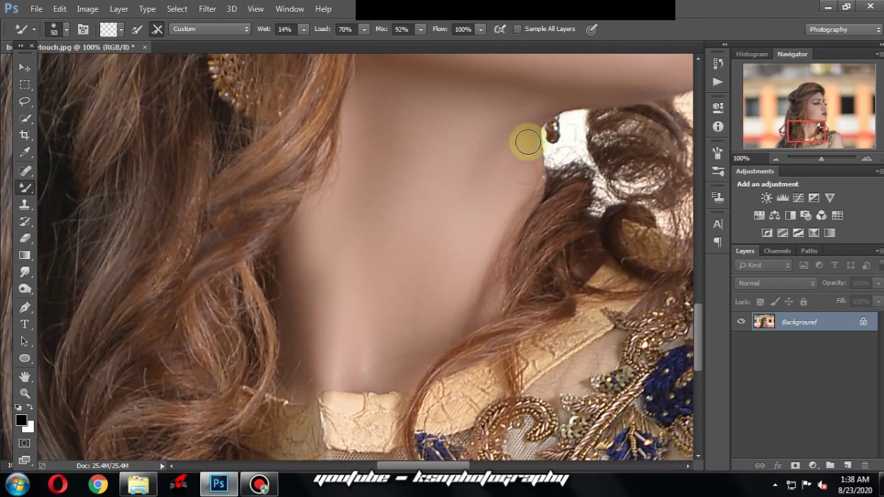
{"action": "scroll", "coordinate": [458, 219], "scroll_direction": "down", "scroll_amount": 1}
{"action": "key", "text": "bracketright"}
{"action": "key", "text": "bracketright"}
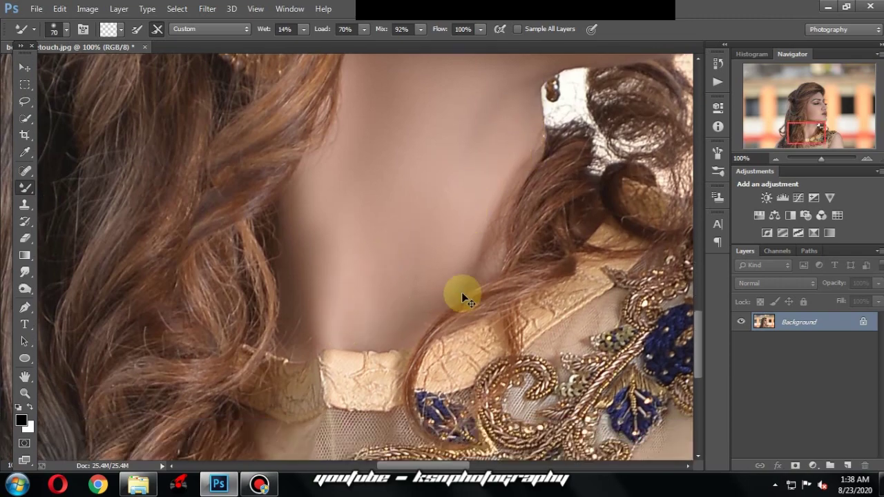
{"action": "key", "text": "ctrl+minus"}
{"action": "key", "text": "ctrl+minus"}
{"action": "key", "text": "ctrl+minus"}
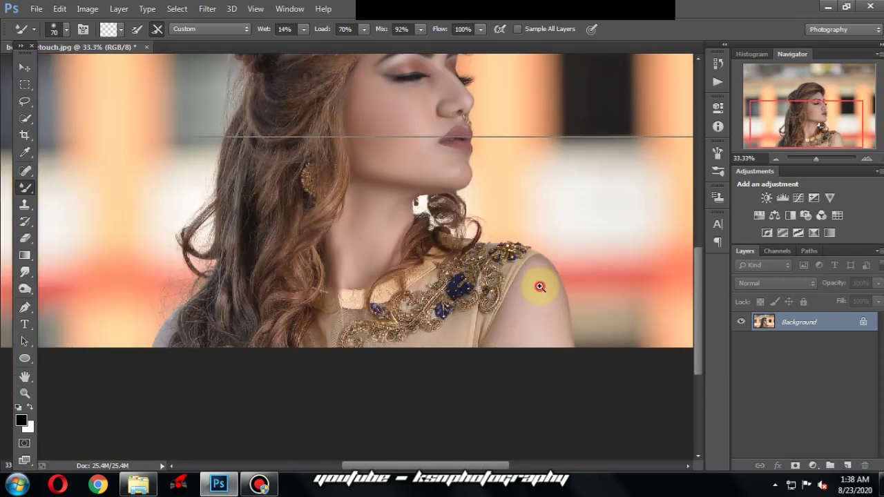
Step: Zoom in on the shoulder and size the Mixer Brush for the shoulder skin
{"action": "left_click", "coordinate": [541, 286], "text": "ctrl"}
{"action": "left_click", "coordinate": [541, 286], "text": "ctrl"}
{"action": "key", "text": "bracketright"}
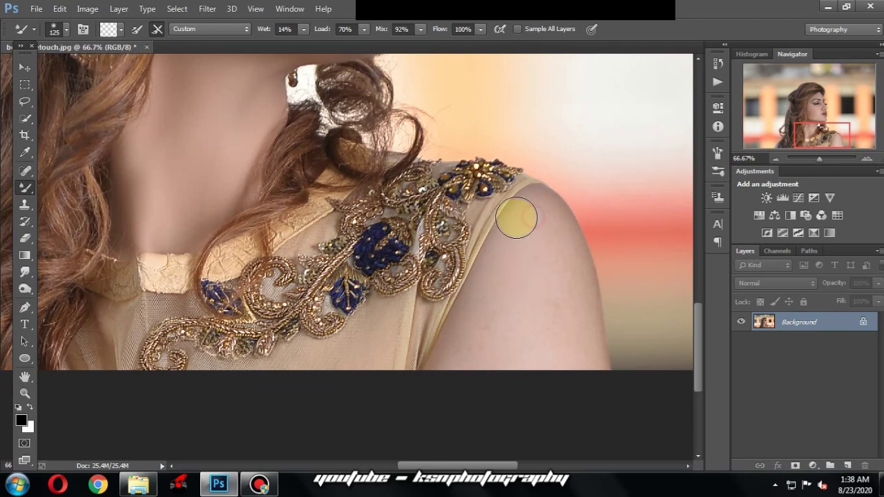
{"action": "key", "text": "bracketright"}
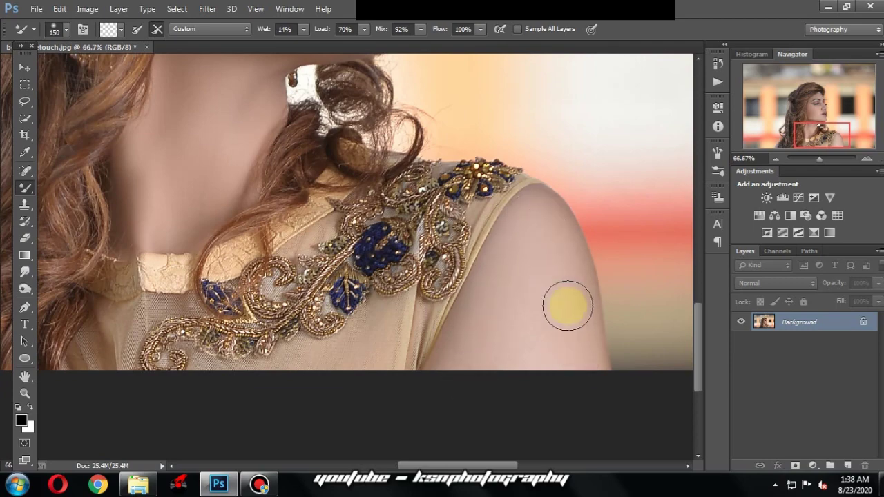
{"action": "left_click_drag", "start_coordinate": [567, 306], "coordinate": [711, 306]}
{"action": "key", "text": "bracketleft"}
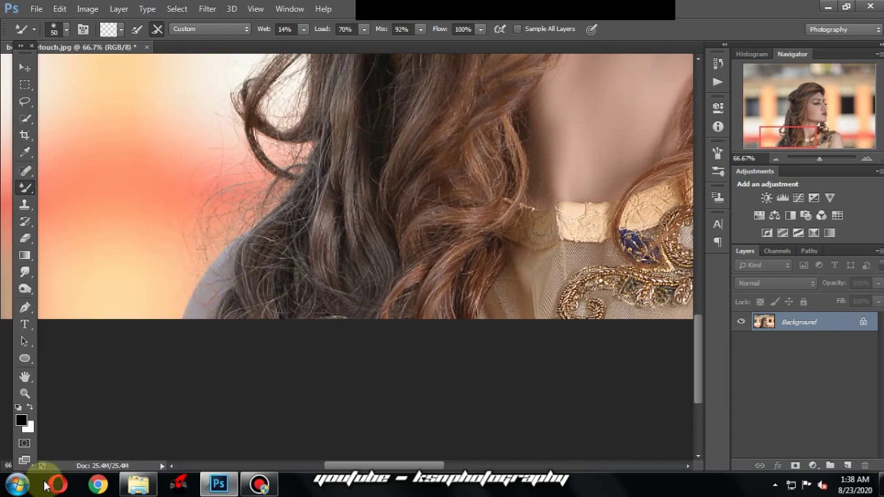
Step: Zoom out, then magnify the view onto the face and lips
{"action": "key", "text": "ctrl+minus"}
{"action": "key", "text": "ctrl+minus"}
{"action": "key", "text": "ctrl+minus"}
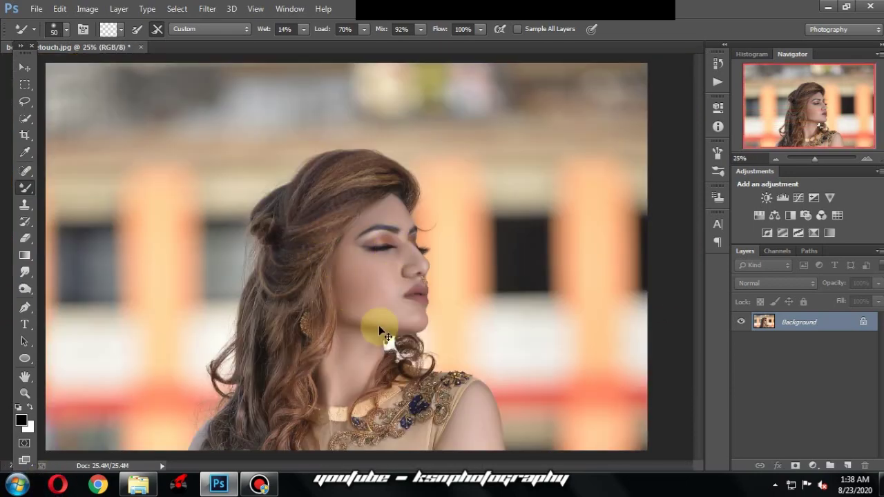
{"action": "key", "text": "ctrl+plus"}
{"action": "key", "text": "ctrl+plus"}
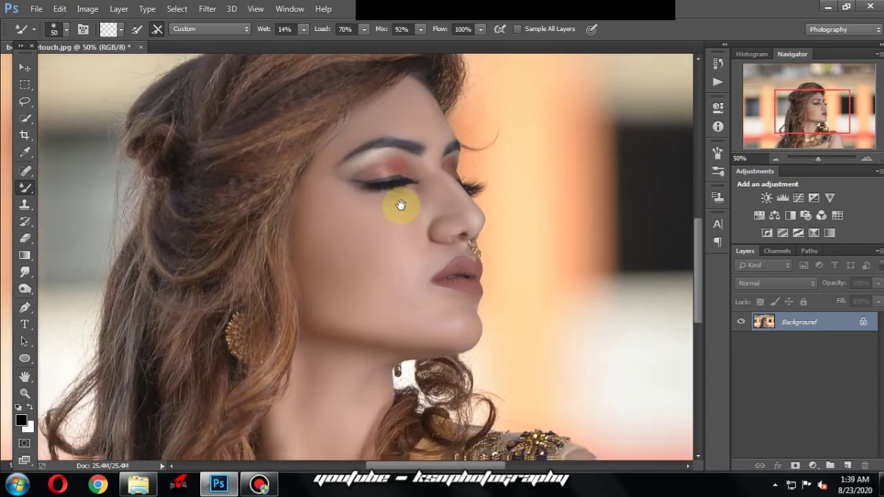
{"action": "left_click_drag", "start_coordinate": [401, 205], "coordinate": [402, 199]}
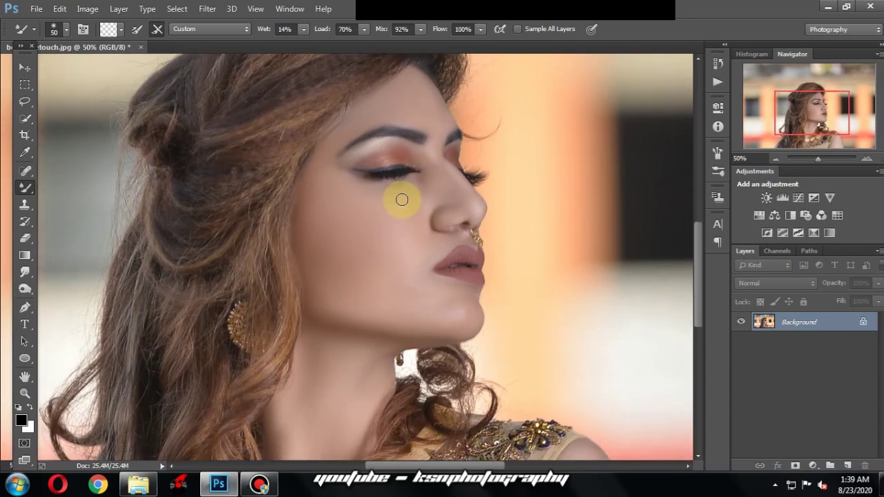
{"action": "left_click", "coordinate": [465, 254], "text": "ctrl"}
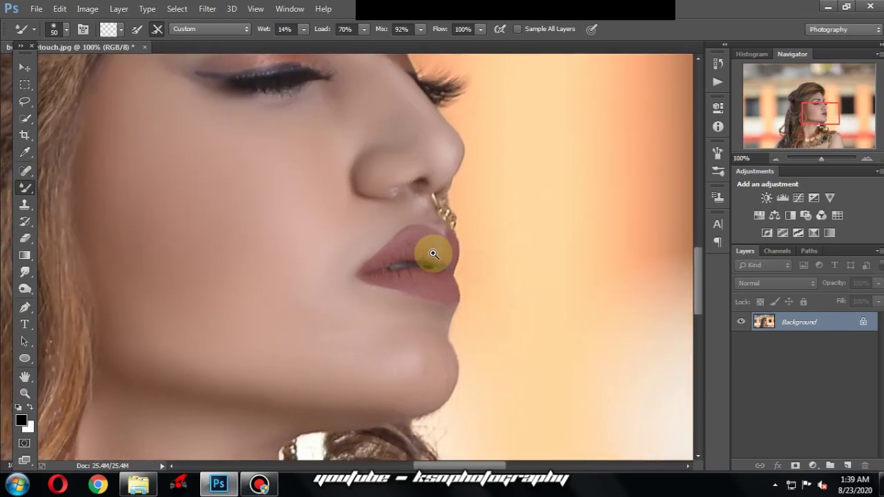
Step: Magnify the lips to 200% and trace a Lasso selection around them
{"action": "left_click", "coordinate": [431, 251], "text": "ctrl"}
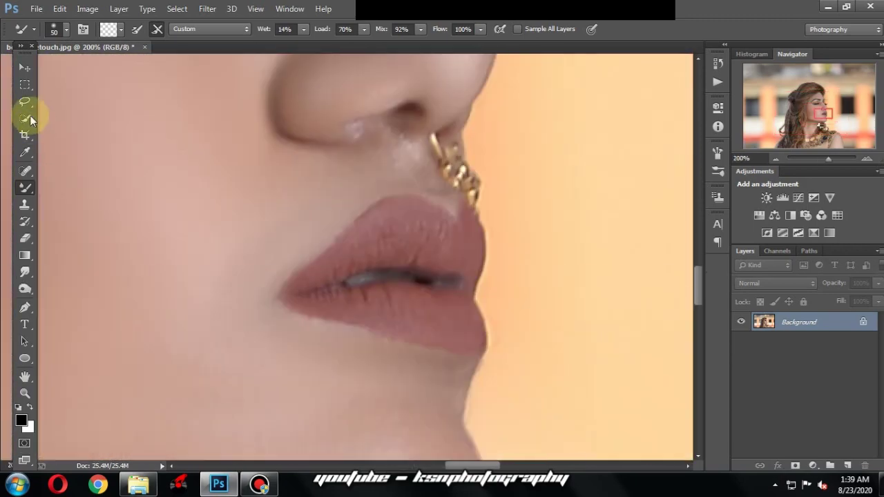
{"action": "left_click", "coordinate": [25, 102]}
{"action": "left_click_drag", "start_coordinate": [280, 287], "coordinate": [330, 245]}
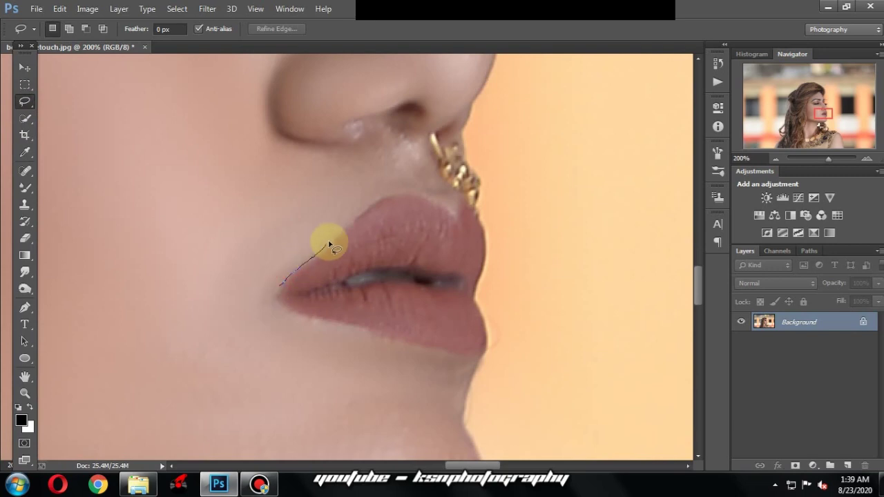
{"action": "left_click_drag", "start_coordinate": [358, 219], "coordinate": [410, 193]}
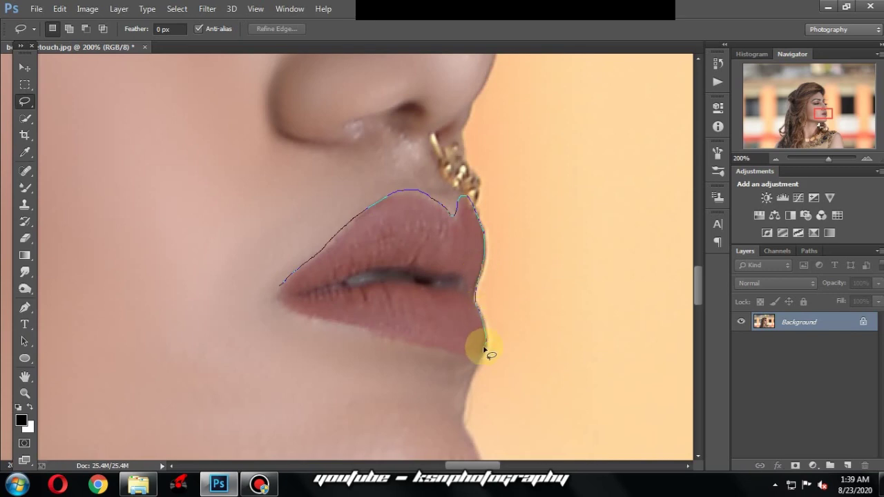
{"action": "mouse_move", "coordinate": [417, 351]}
{"action": "left_mouse_down"}
{"action": "mouse_move", "coordinate": [366, 336]}
{"action": "mouse_move", "coordinate": [279, 290]}
{"action": "left_mouse_up"}
Step: Feather the lip selection by a 10 pixel radius
{"action": "right_click", "coordinate": [236, 181]}
{"action": "left_click", "coordinate": [250, 228]}
{"action": "type", "text": "10"}
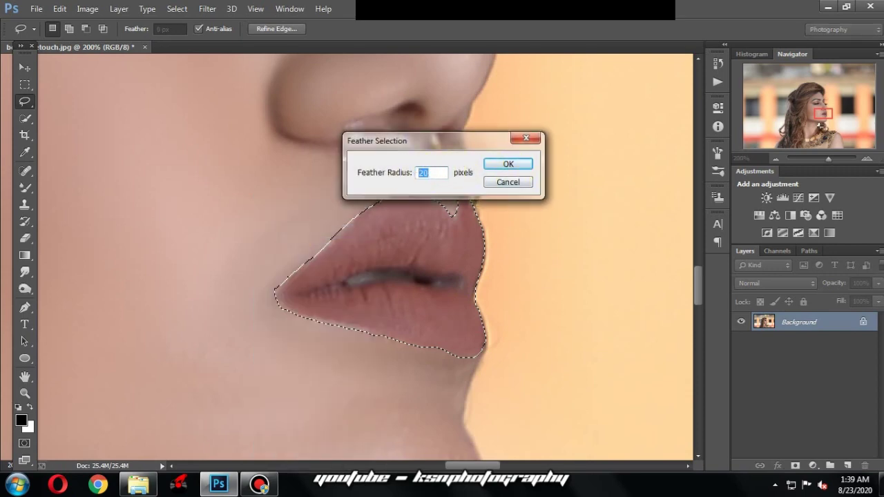
{"action": "left_click", "coordinate": [508, 164]}
{"action": "left_click", "coordinate": [82, 9]}
{"action": "mouse_move", "coordinate": [105, 41]}
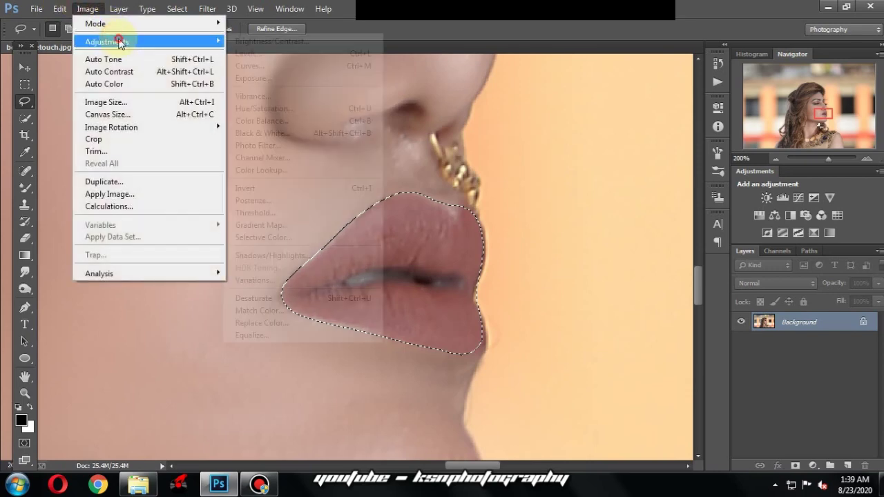
Step: Apply Selective Color to Reds: Cyan -72, Magenta +30, Yellow +25, Black +36
{"action": "left_click", "coordinate": [293, 241]}
{"action": "key", "text": "ctrl+minus"}
{"action": "key", "text": "ctrl+minus"}
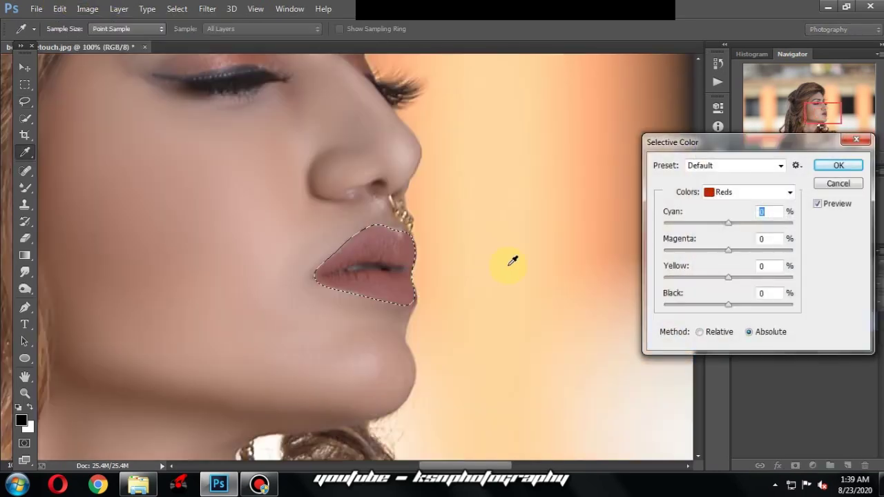
{"action": "key", "text": "ctrl+minus"}
{"action": "left_click_drag", "start_coordinate": [729, 307], "coordinate": [753, 305]}
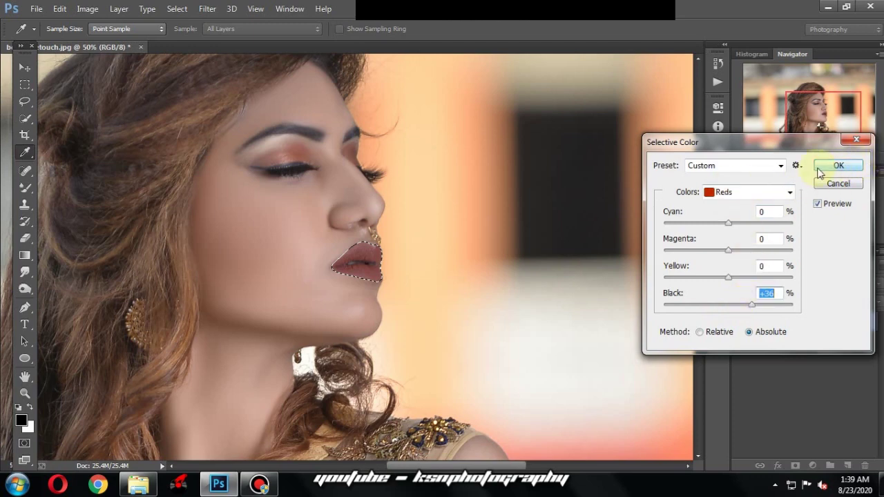
{"action": "left_click", "coordinate": [791, 193]}
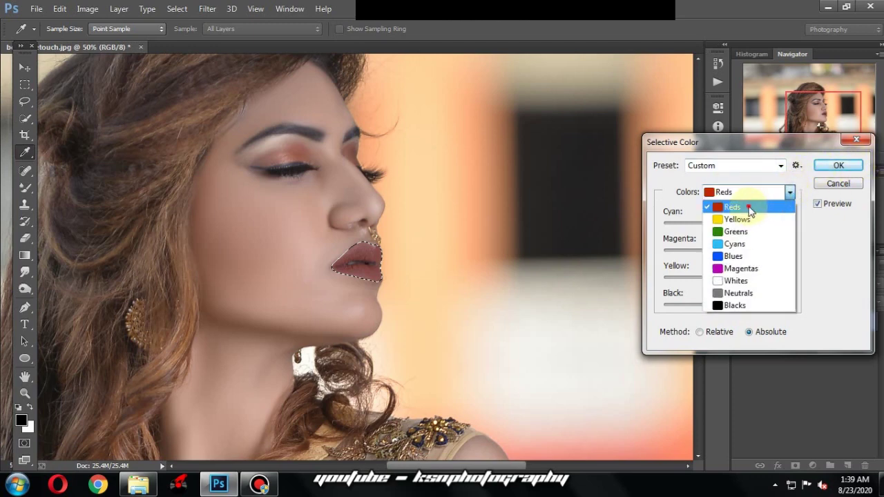
{"action": "left_click", "coordinate": [748, 209]}
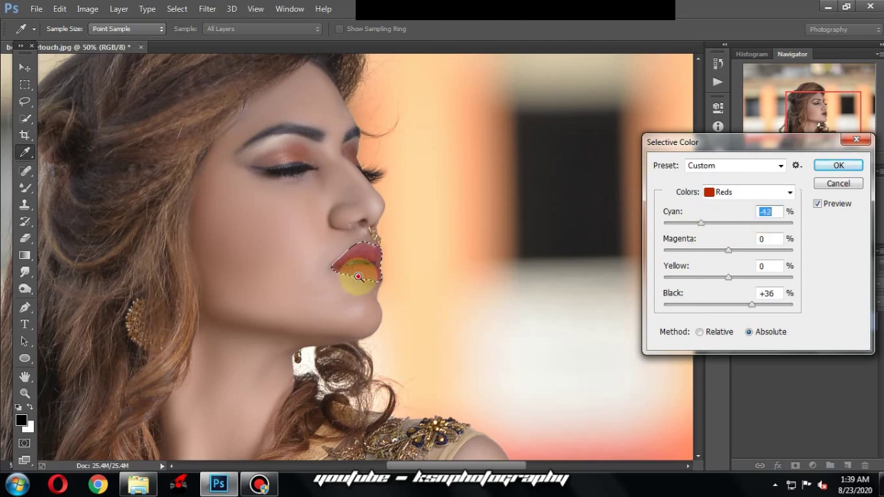
{"action": "left_click", "coordinate": [358, 277], "text": "ctrl"}
{"action": "left_click_drag", "start_coordinate": [725, 250], "coordinate": [702, 252]}
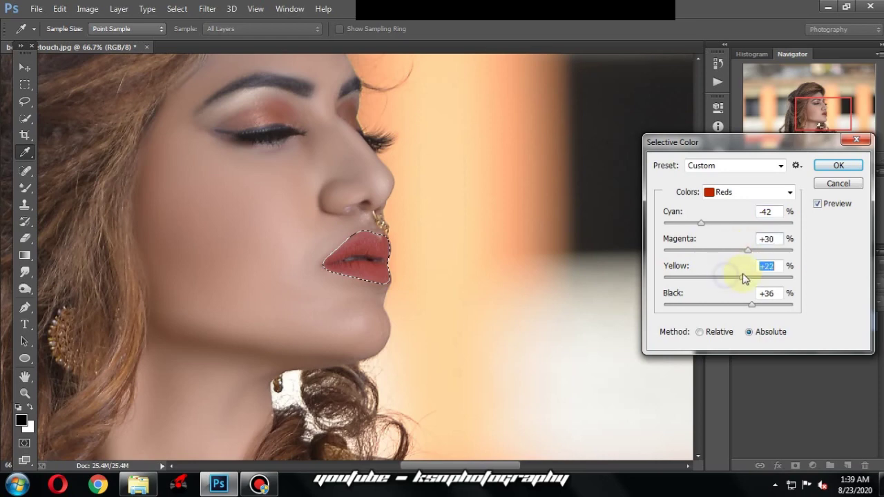
{"action": "left_click_drag", "start_coordinate": [734, 278], "coordinate": [744, 277]}
{"action": "left_click", "coordinate": [837, 168]}
{"action": "scroll", "coordinate": [380, 255], "scroll_direction": "up", "scroll_amount": 1}
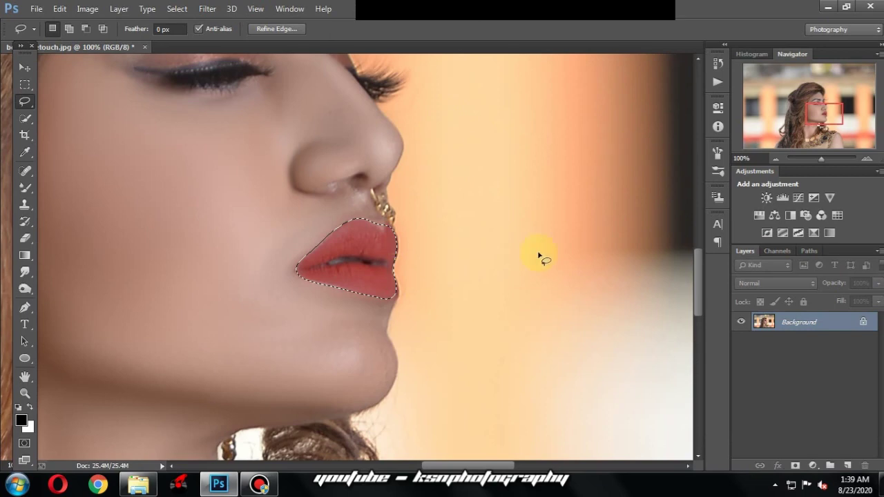
Step: Darken the lips by pulling the Curves line down
{"action": "key", "text": "ctrl+m"}
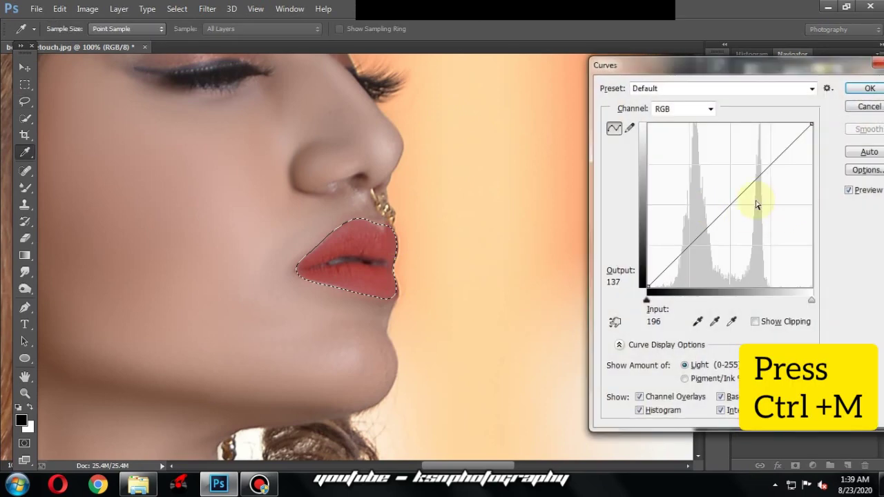
{"action": "left_click_drag", "start_coordinate": [727, 205], "coordinate": [733, 213]}
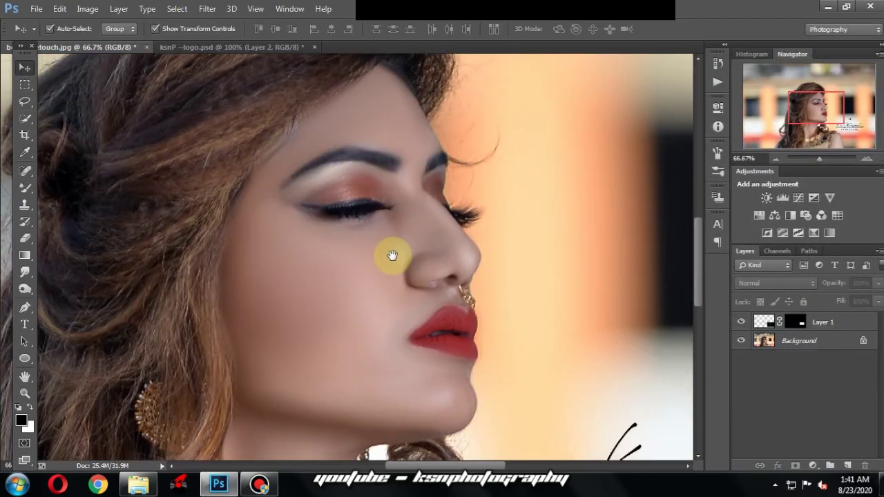
{"action": "mouse_move", "coordinate": [395, 253]}
{"action": "left_mouse_down"}
{"action": "mouse_move", "coordinate": [401, 229]}
{"action": "mouse_move", "coordinate": [428, 215]}
{"action": "mouse_move", "coordinate": [457, 117]}
{"action": "left_mouse_up"}
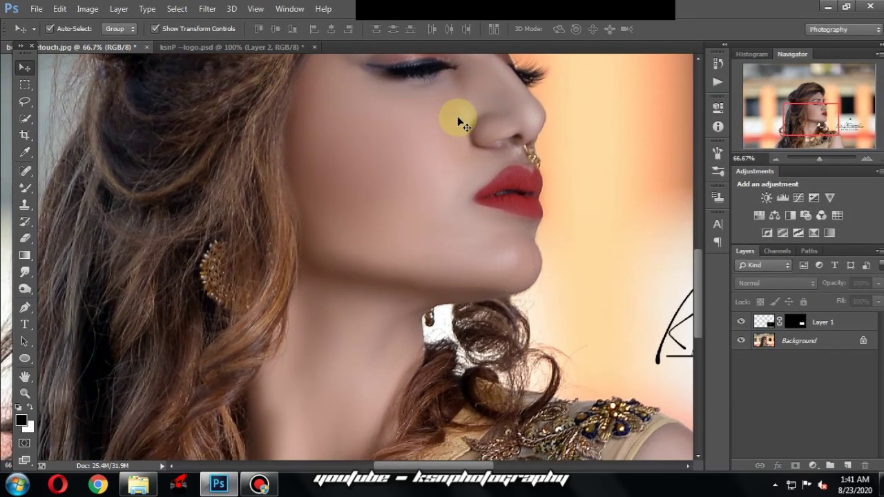
Step: Merge the logo Layer 1 down into the Background layer
{"action": "key", "text": "ctrl+minus"}
{"action": "key", "text": "ctrl+minus"}
{"action": "key", "text": "ctrl+minus"}
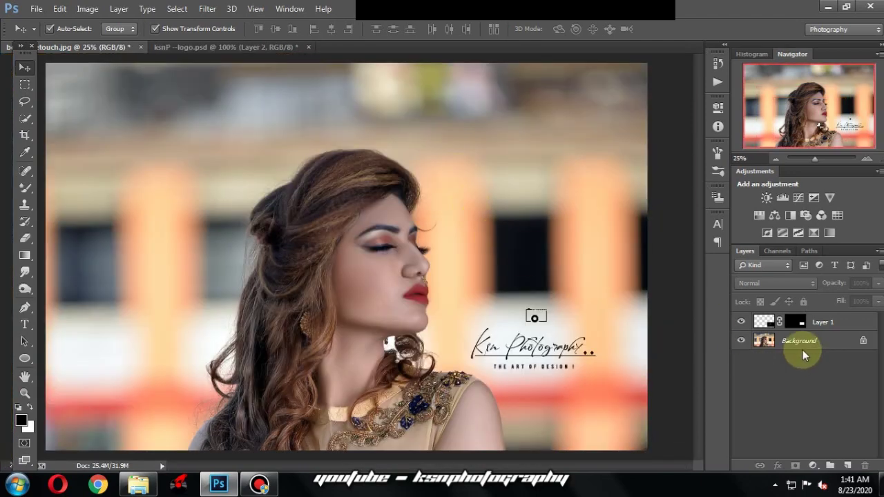
{"action": "right_click", "coordinate": [801, 340]}
{"action": "left_click", "coordinate": [746, 287]}
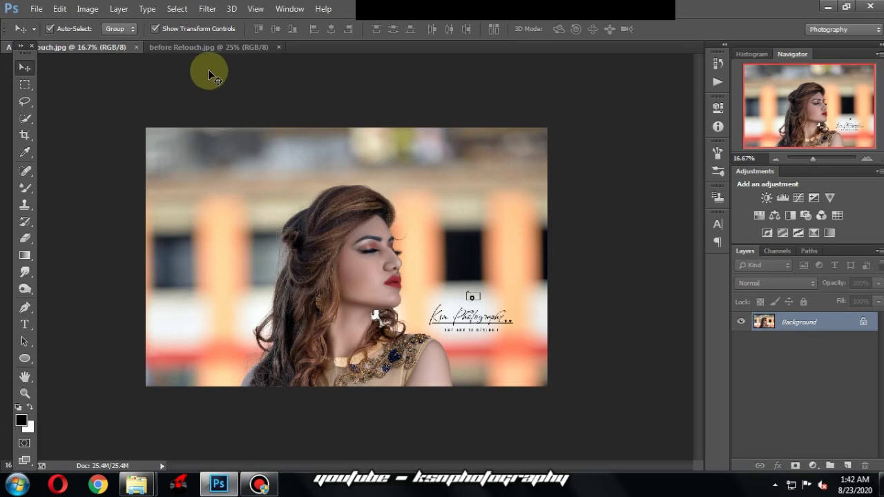
{"action": "left_click", "coordinate": [337, 201]}
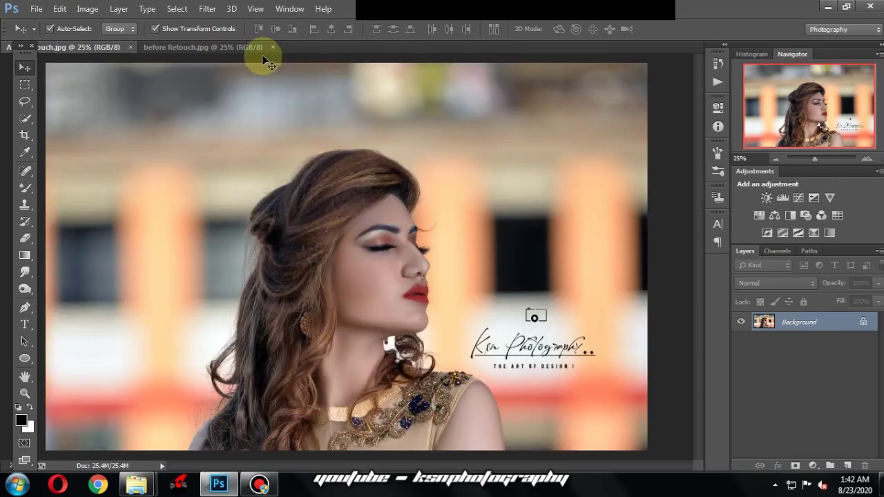
Step: Compare the before Retouch and After Retouch tabs, ending on the retouched photo
{"action": "left_click", "coordinate": [233, 47]}
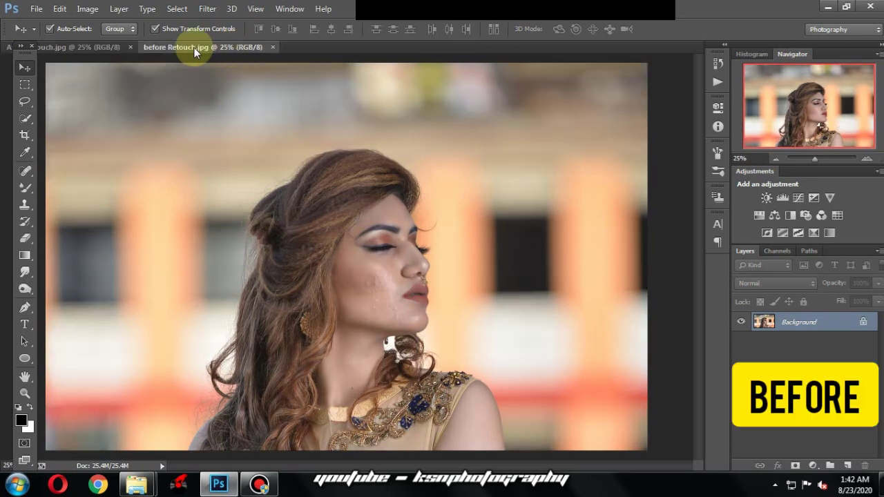
{"action": "left_click", "coordinate": [113, 46]}
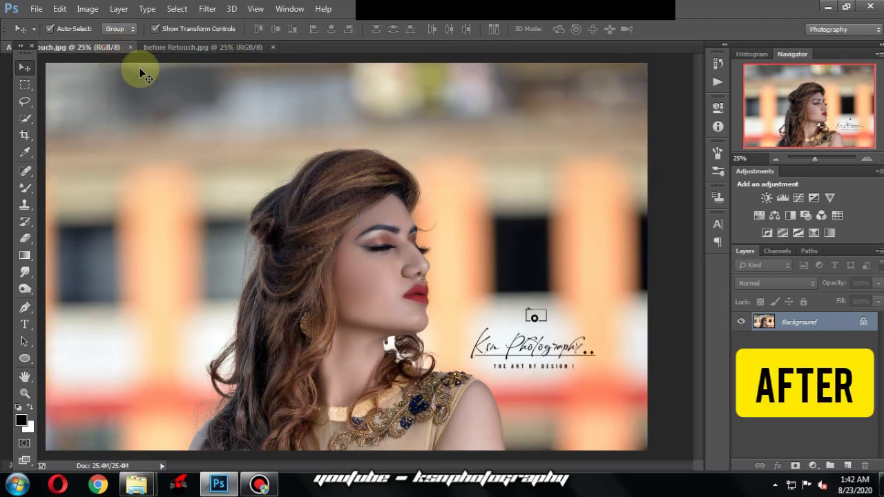
{"action": "left_click", "coordinate": [149, 48]}
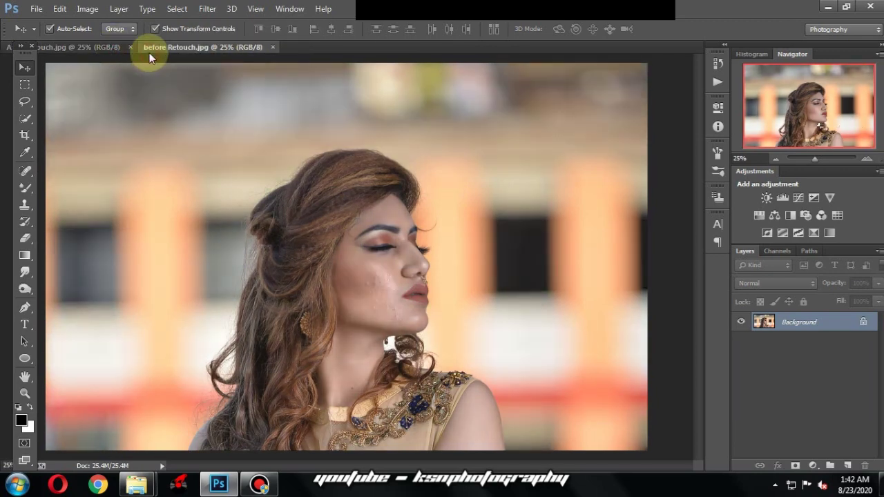
{"action": "left_click", "coordinate": [87, 48]}
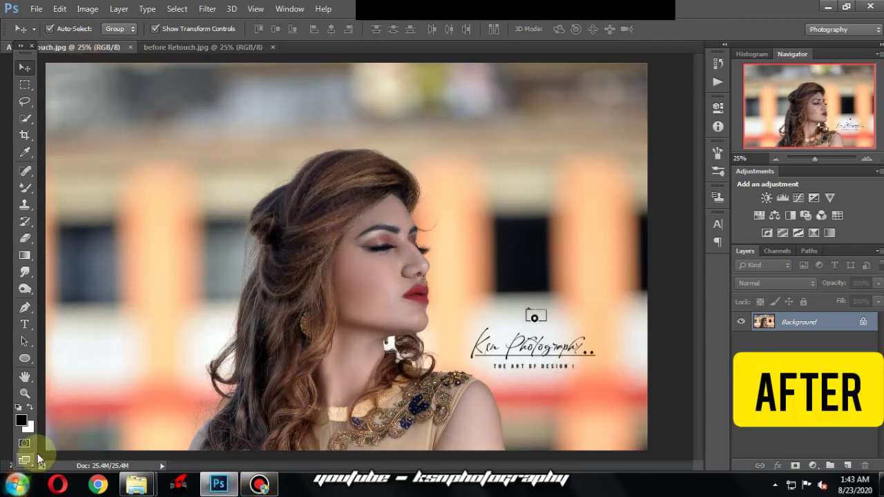
Step: Inspect the face and cheek up close, then return to the retouched photo
{"action": "scroll", "coordinate": [405, 286], "scroll_direction": "up", "scroll_amount": 1}
{"action": "scroll", "coordinate": [405, 292], "scroll_direction": "up", "scroll_amount": 2}
{"action": "mouse_move", "coordinate": [398, 210]}
{"action": "left_mouse_down"}
{"action": "mouse_move", "coordinate": [394, 293]}
{"action": "mouse_move", "coordinate": [390, 155]}
{"action": "mouse_move", "coordinate": [290, 161]}
{"action": "mouse_move", "coordinate": [246, 187]}
{"action": "mouse_move", "coordinate": [288, 221]}
{"action": "mouse_move", "coordinate": [403, 161]}
{"action": "left_mouse_up"}
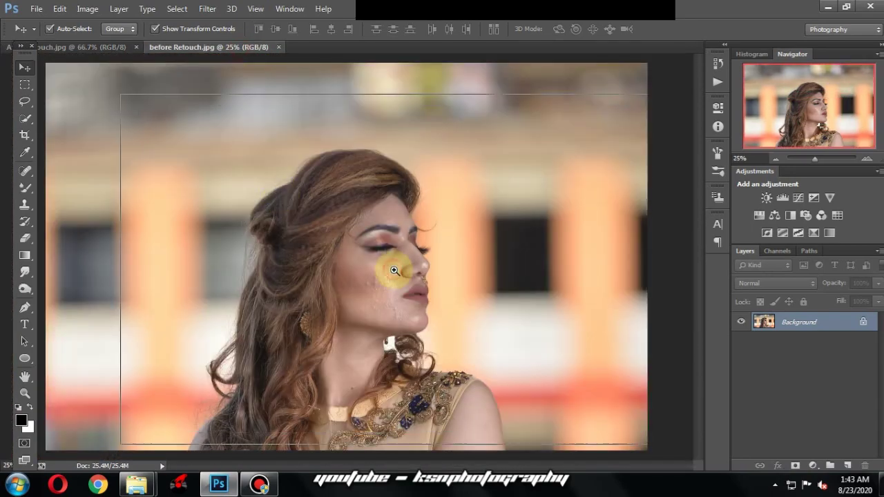
{"action": "scroll", "coordinate": [395, 256], "scroll_direction": "up", "scroll_amount": 2}
{"action": "mouse_move", "coordinate": [398, 263]}
{"action": "left_mouse_down"}
{"action": "mouse_move", "coordinate": [389, 237]}
{"action": "mouse_move", "coordinate": [355, 256]}
{"action": "mouse_move", "coordinate": [375, 296]}
{"action": "mouse_move", "coordinate": [437, 260]}
{"action": "mouse_move", "coordinate": [441, 226]}
{"action": "left_mouse_up"}
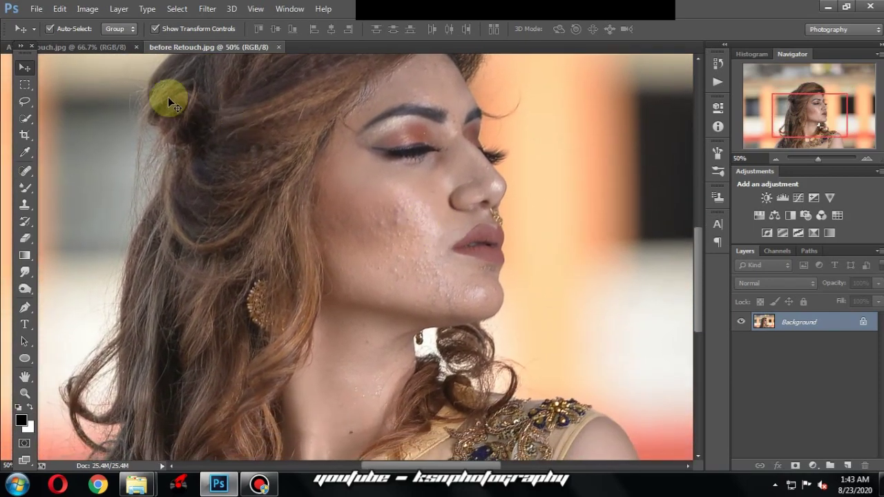
{"action": "left_click", "coordinate": [124, 48]}
{"action": "scroll", "coordinate": [395, 313], "scroll_direction": "down", "scroll_amount": 2}
{"action": "scroll", "coordinate": [395, 312], "scroll_direction": "down", "scroll_amount": 1}
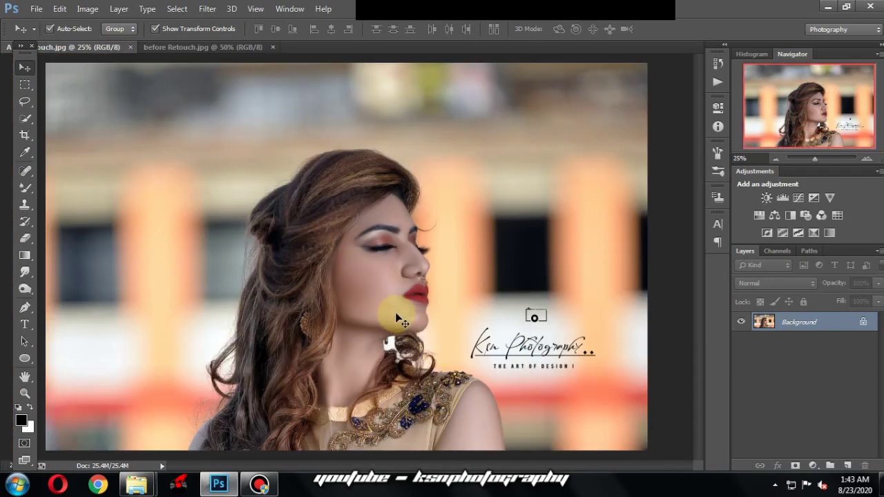